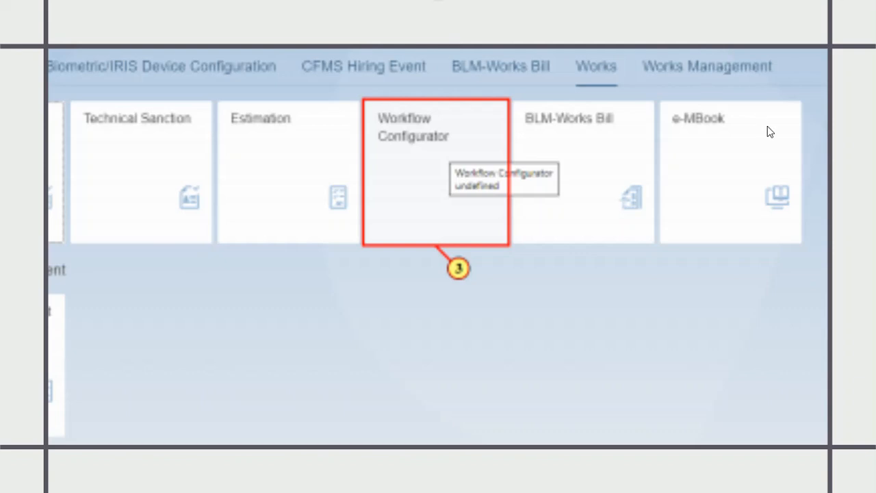
Open the Workflow Configurator and filter the maker's position list by the AGC05 Marketing Department.
left_click(401, 165)
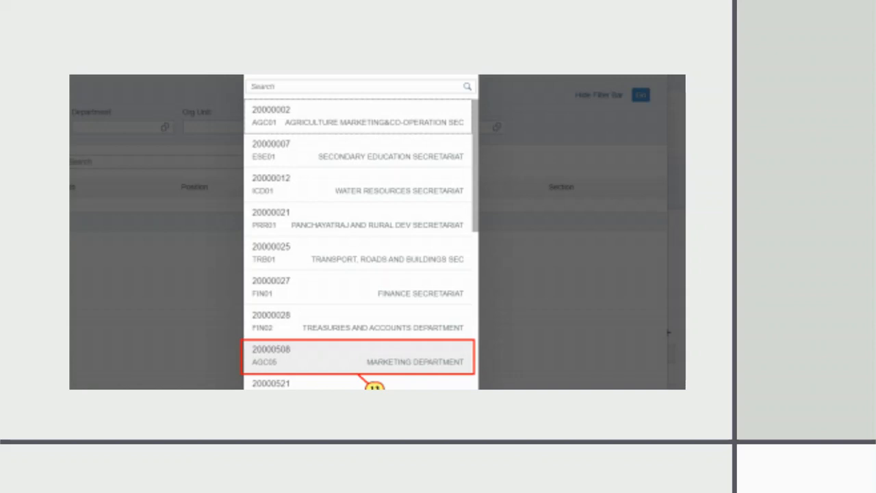
left_click(303, 351)
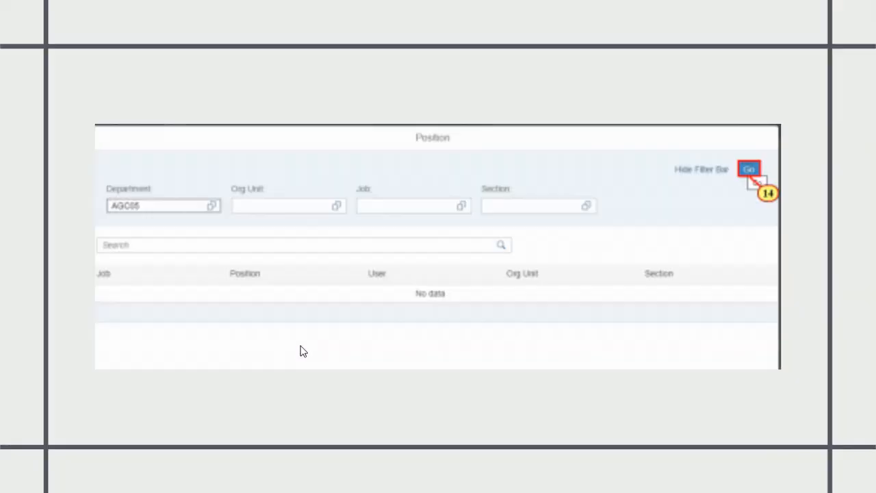
left_click(740, 171)
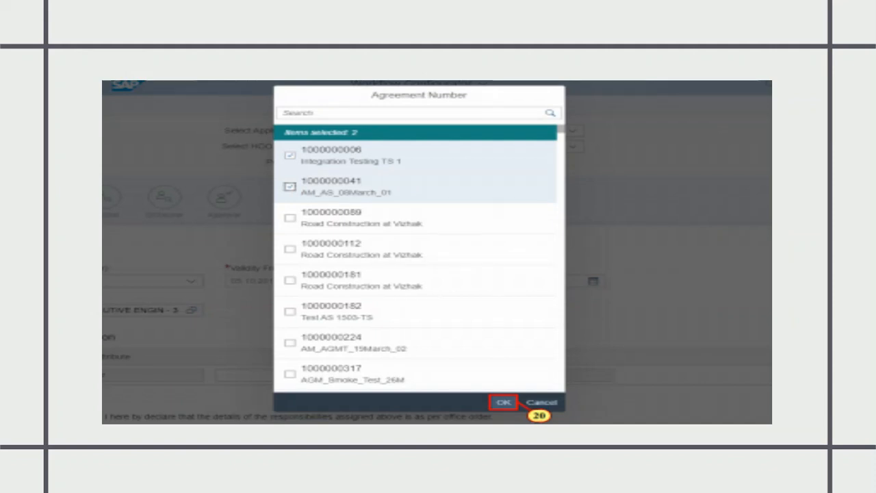
Assign the Integration Testing TS 1 and AM_AS_08March_01 agreements to the maker, and add a Department attribute set to AGC05 Marketing Department.
left_click(504, 408)
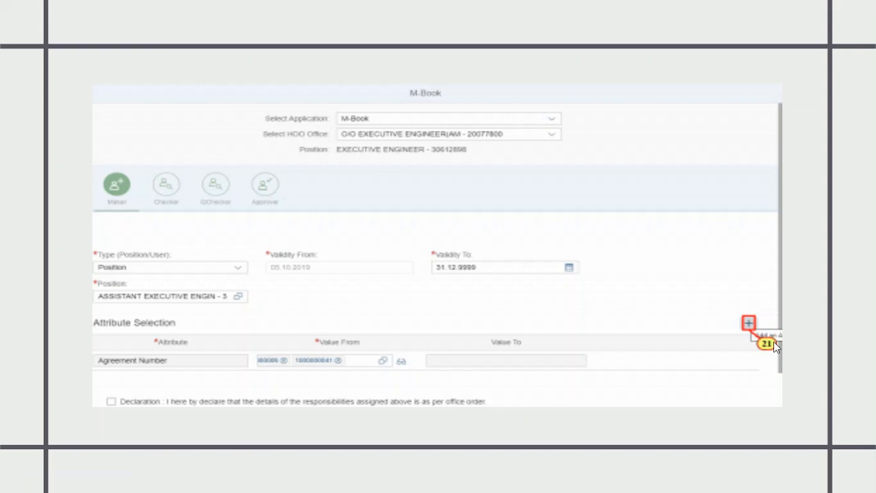
left_click(730, 337)
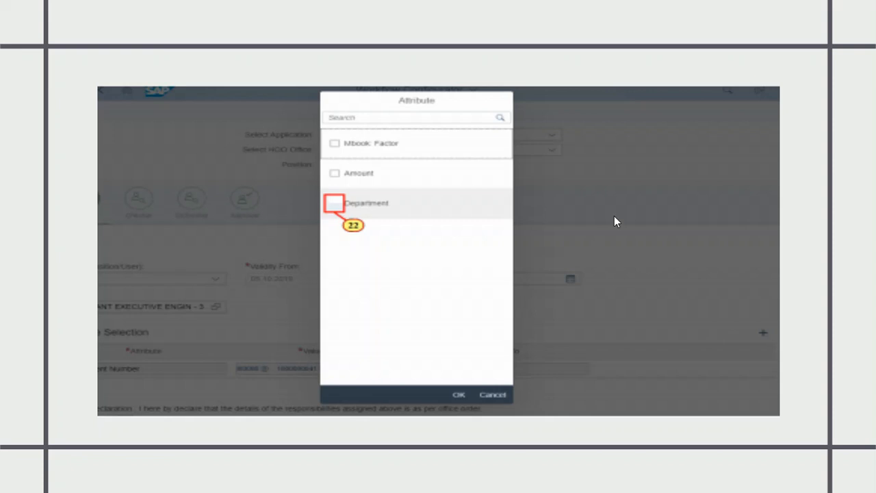
left_click(406, 213)
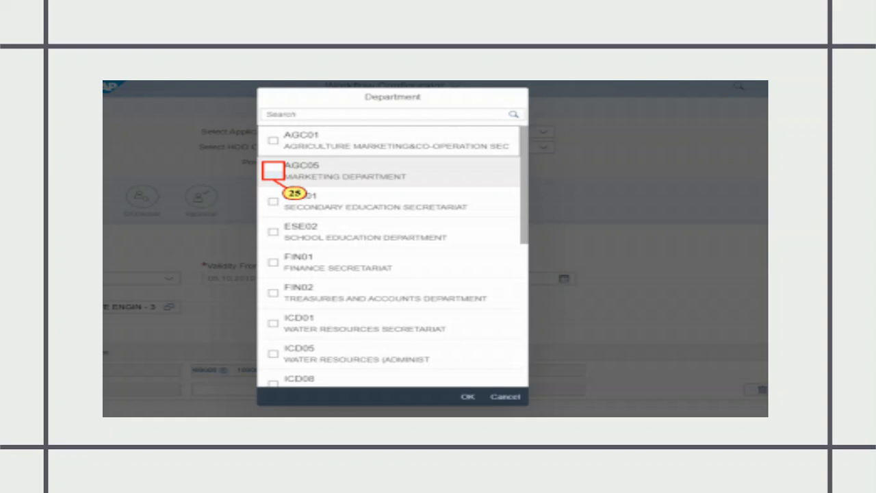
left_click(427, 166)
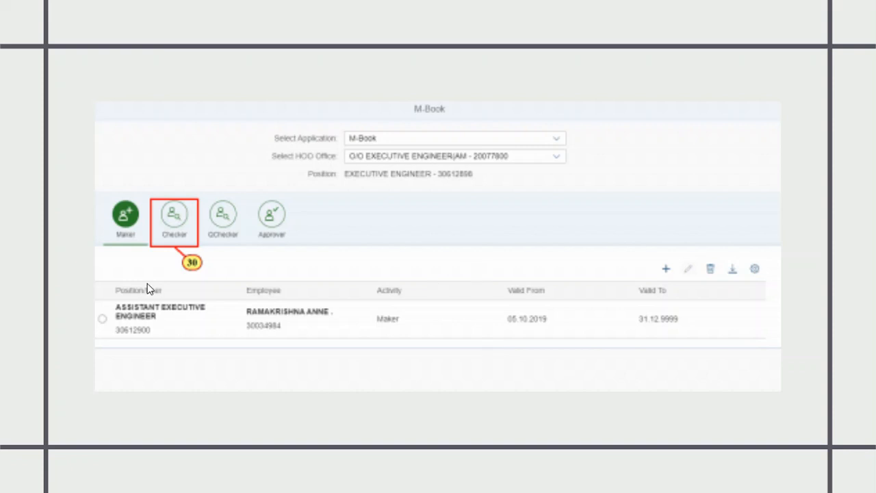
Create a checker entry for M-Book with type Position and level 1.
left_click(175, 233)
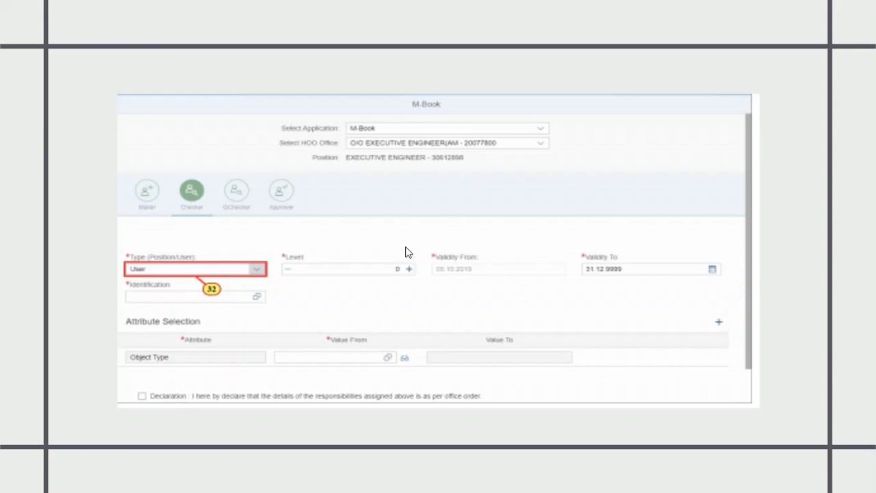
left_click(182, 265)
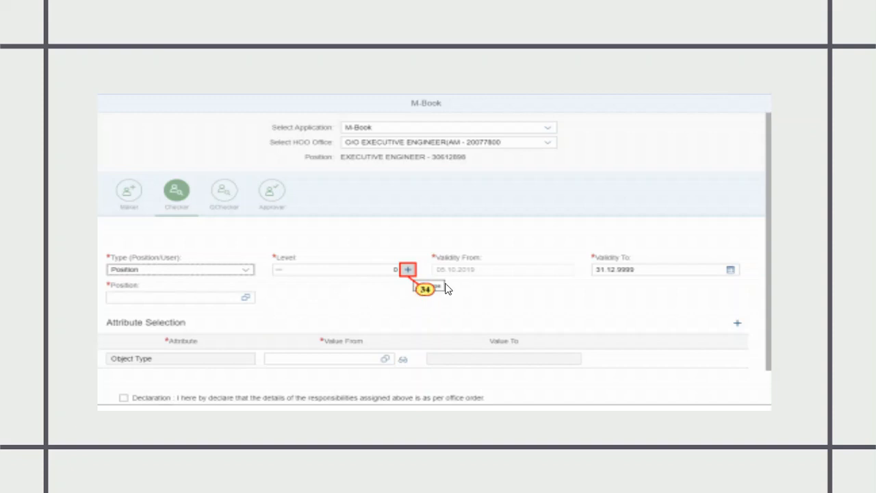
left_click(409, 280)
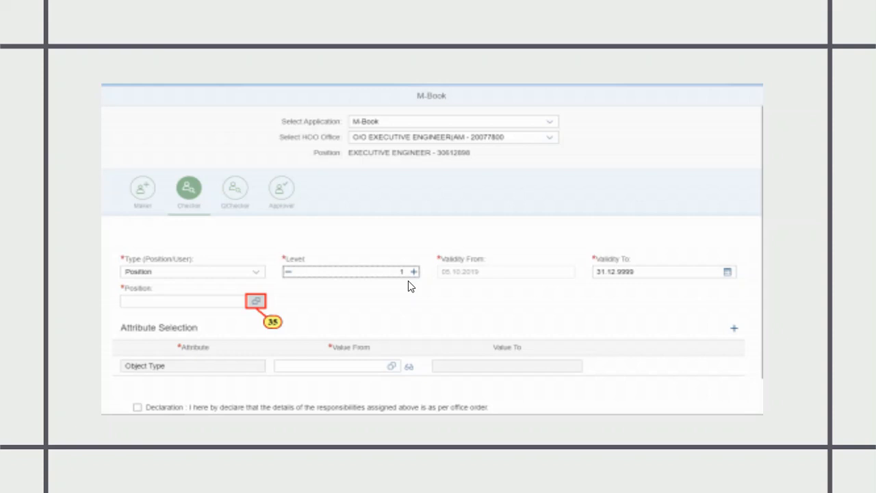
Choose the Deputy Executive Engineer as the checker's position, filtering by department AGC05 and searching by the employee's ID.
left_click(254, 301)
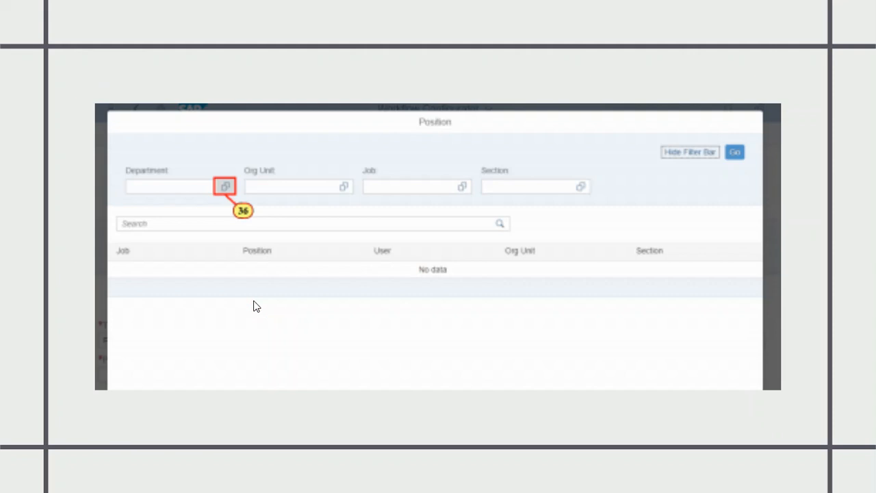
left_click(225, 201)
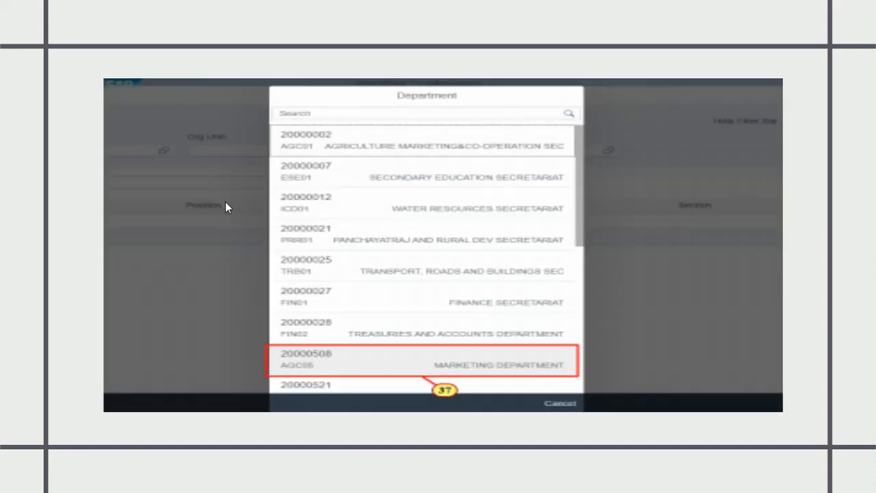
left_click(399, 361)
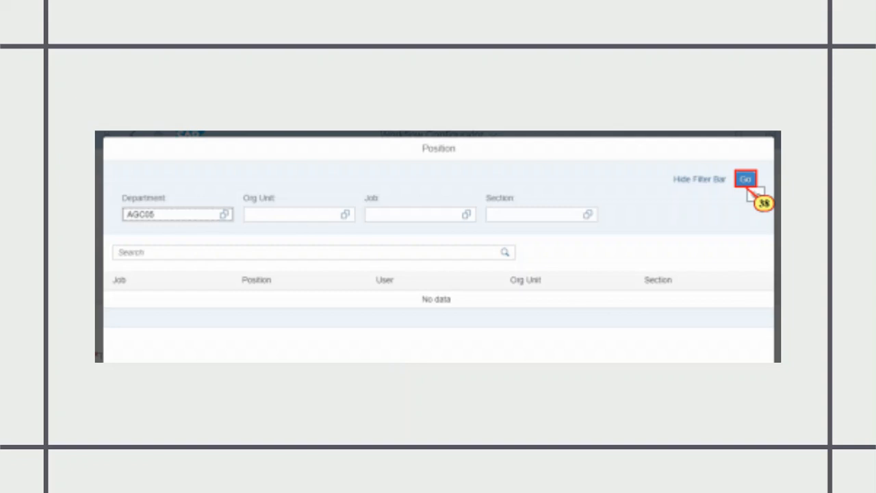
left_click(724, 185)
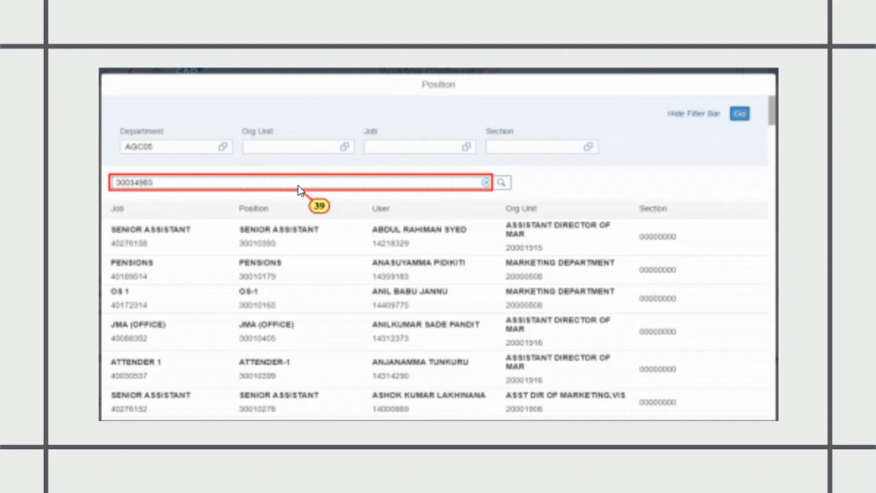
key("Return")
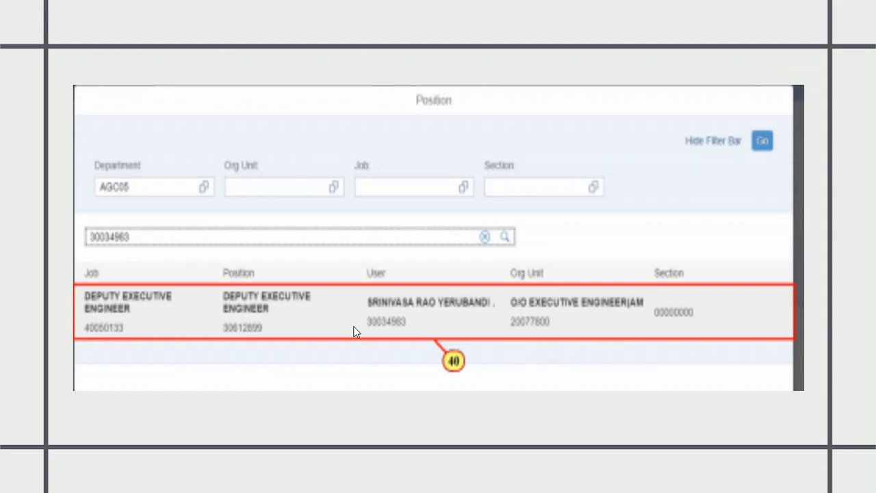
left_click(328, 311)
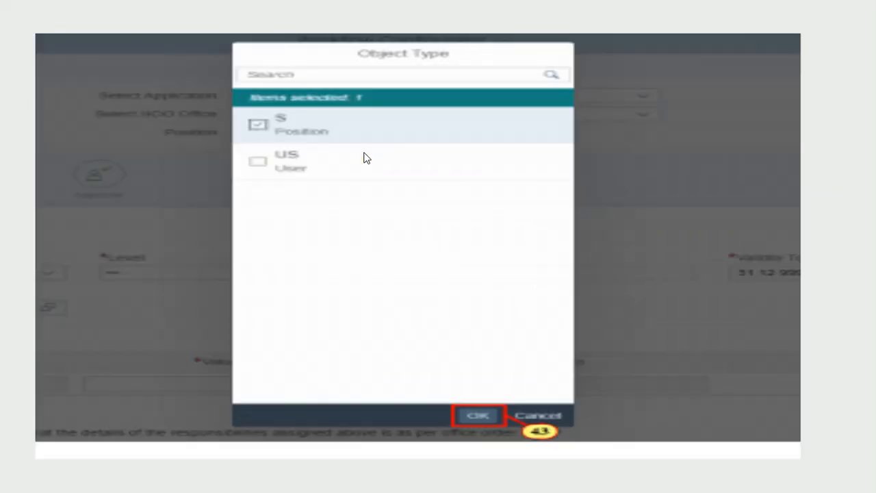
Set the checker's Object Type attribute to S (Position) and fill its Position attribute from department AGC05, searching by the employee's name.
left_click(482, 416)
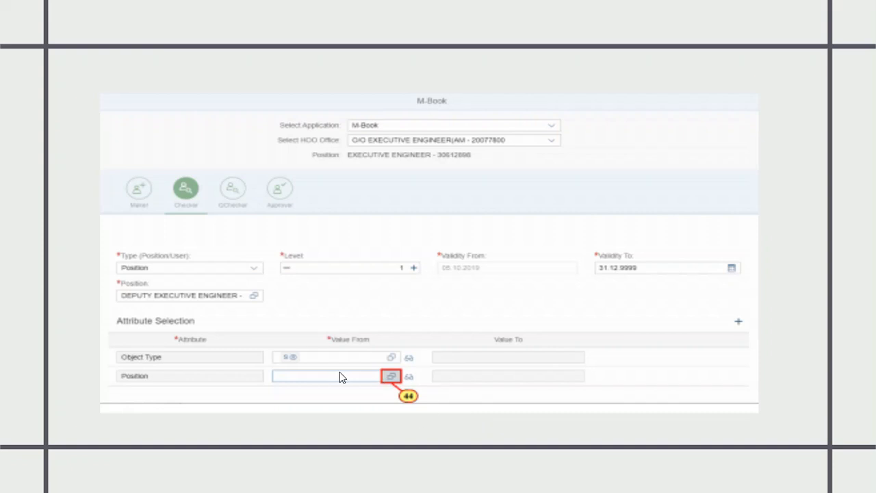
left_click(377, 386)
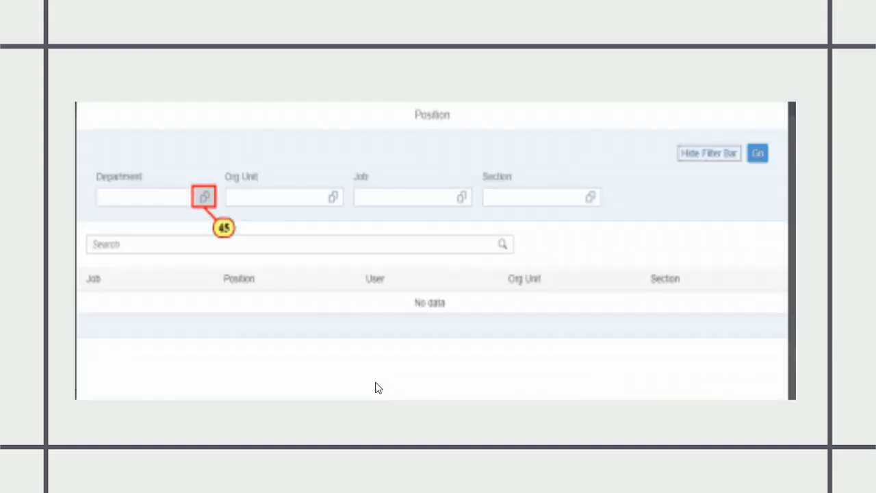
left_click(213, 198)
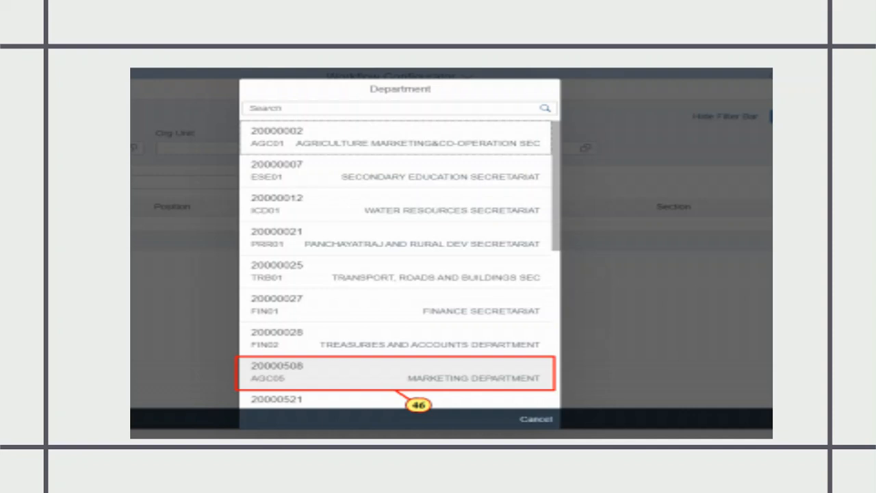
left_click(312, 369)
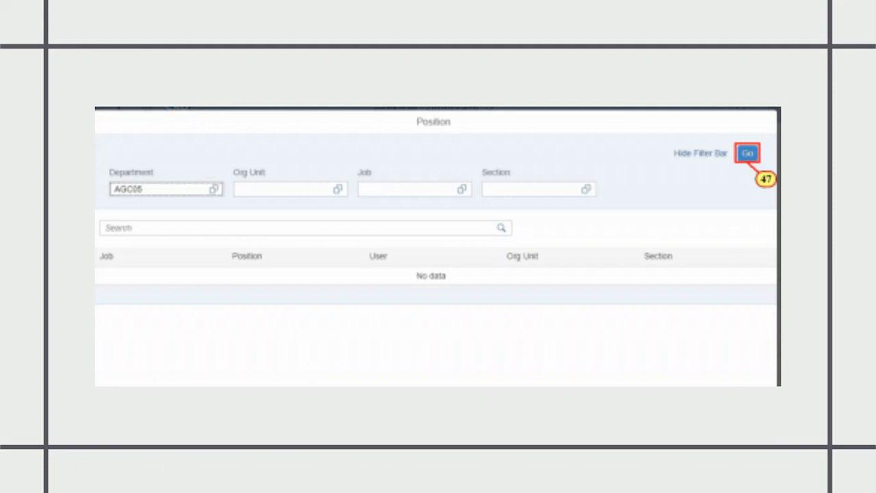
left_click(747, 153)
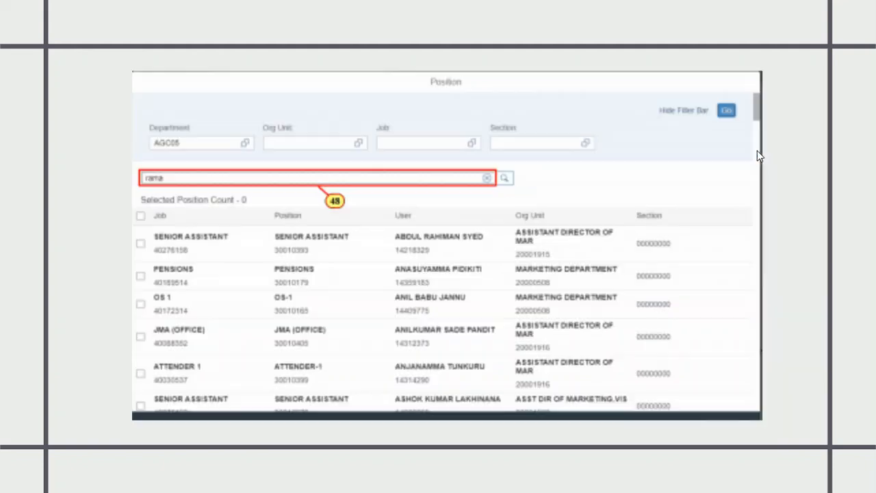
left_click(346, 184)
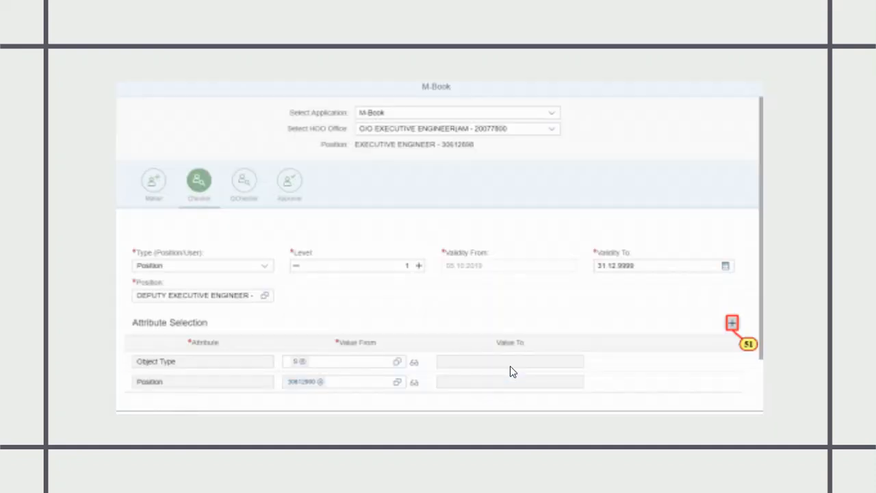
Add Agreement Number and Department attributes to the checker and select their values, using AGC05 Marketing Department as the department.
left_click(734, 325)
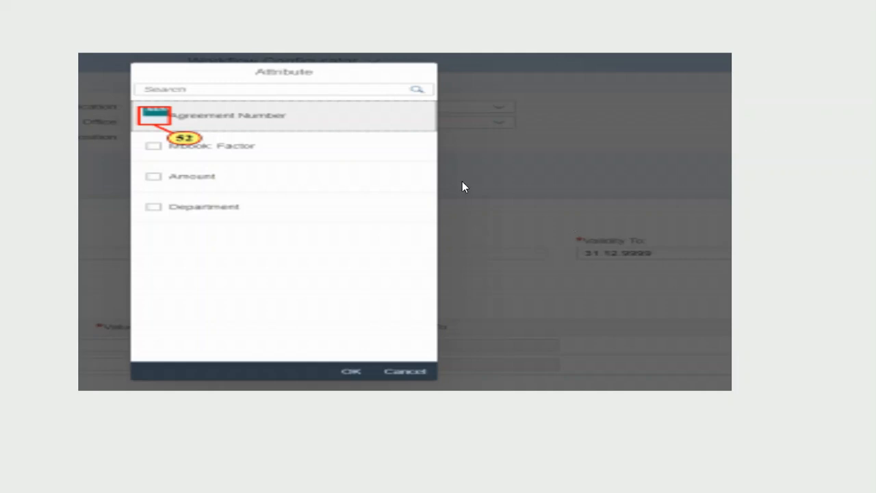
left_click(183, 127)
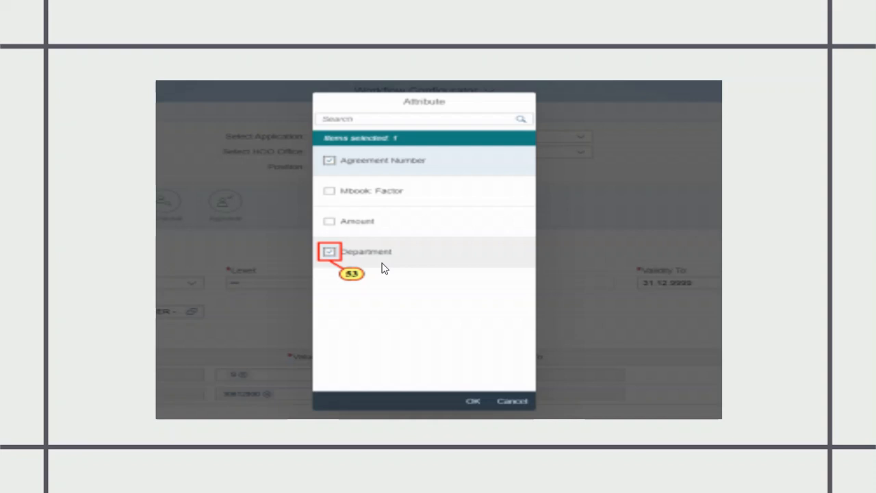
left_click(383, 268)
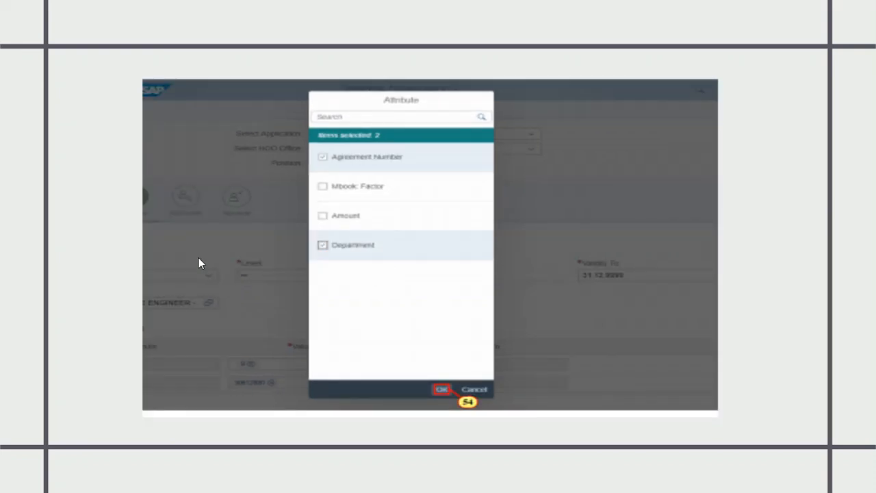
left_click(422, 392)
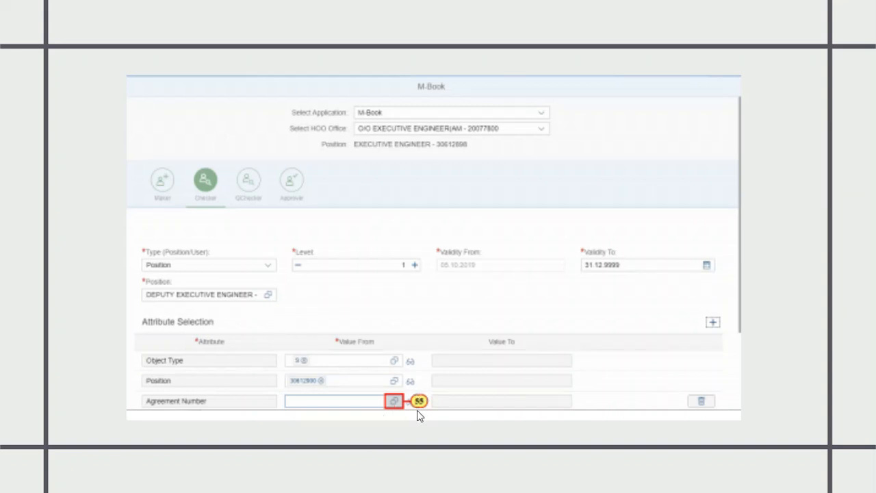
left_click(417, 410)
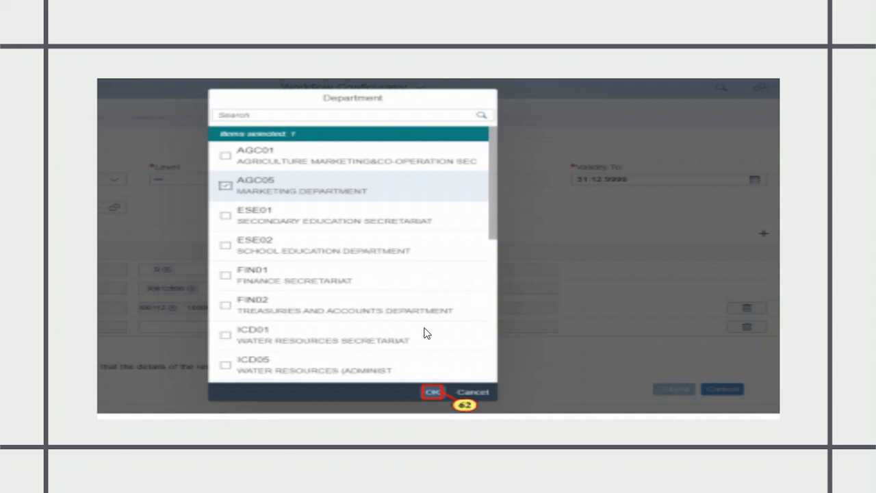
left_click(422, 388)
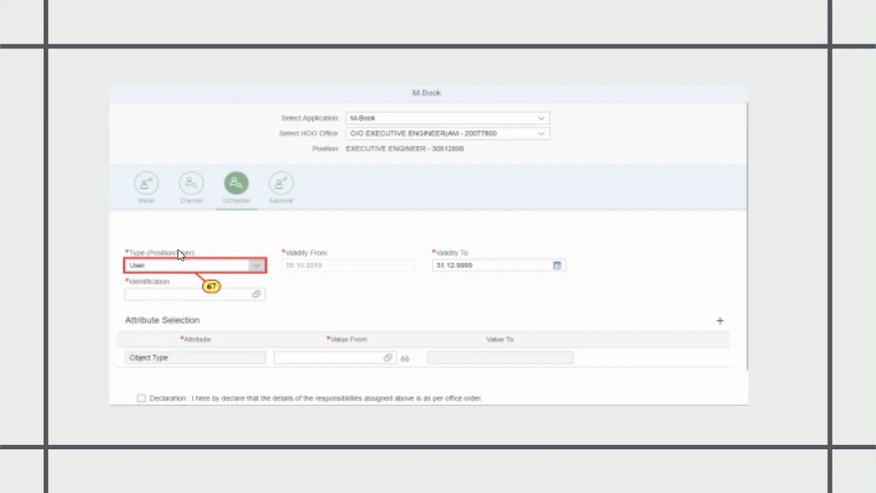
Set the QChecker's type to Position and choose the DE-1 position from the AGC05 Marketing Department, searching by the employee's name.
left_click(212, 260)
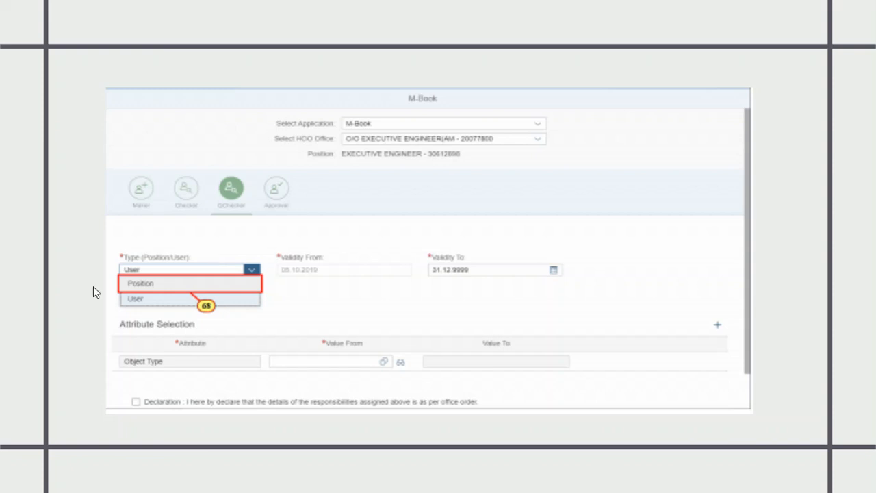
left_click(194, 278)
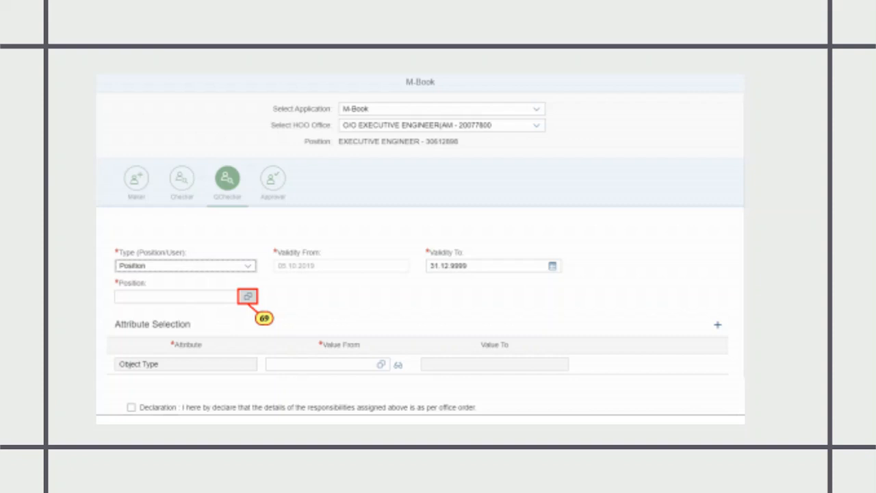
left_click(247, 296)
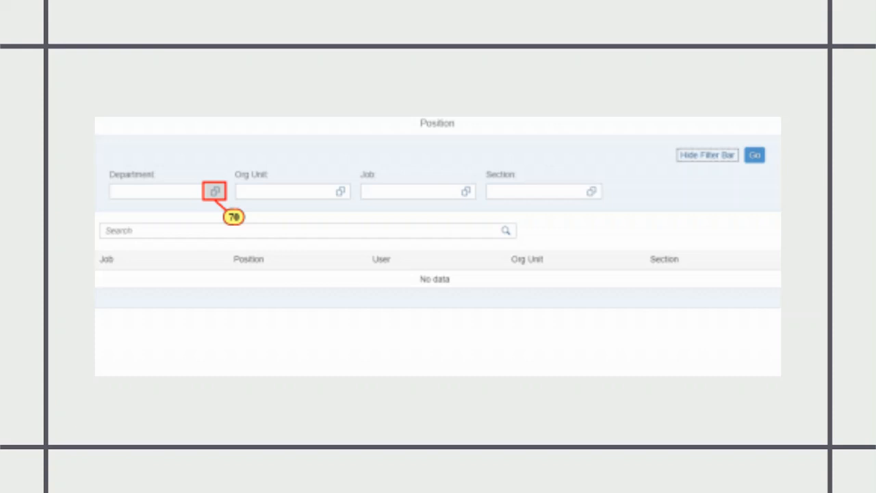
left_click(198, 201)
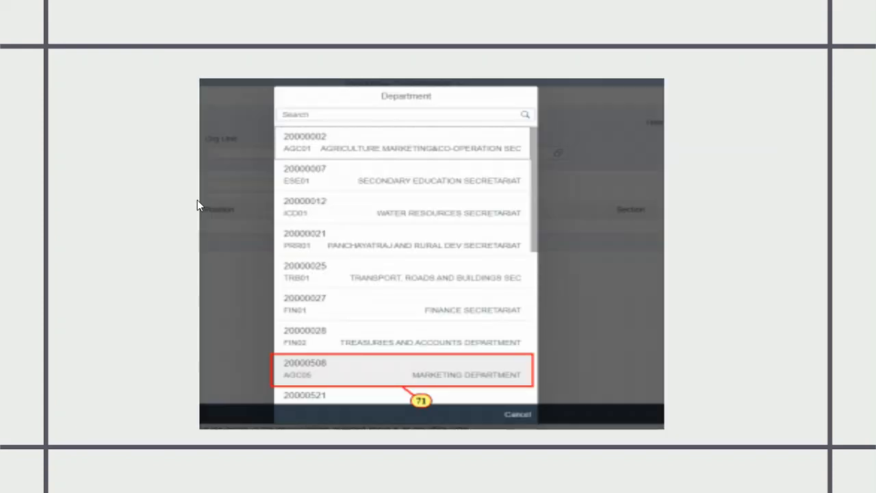
left_click(346, 376)
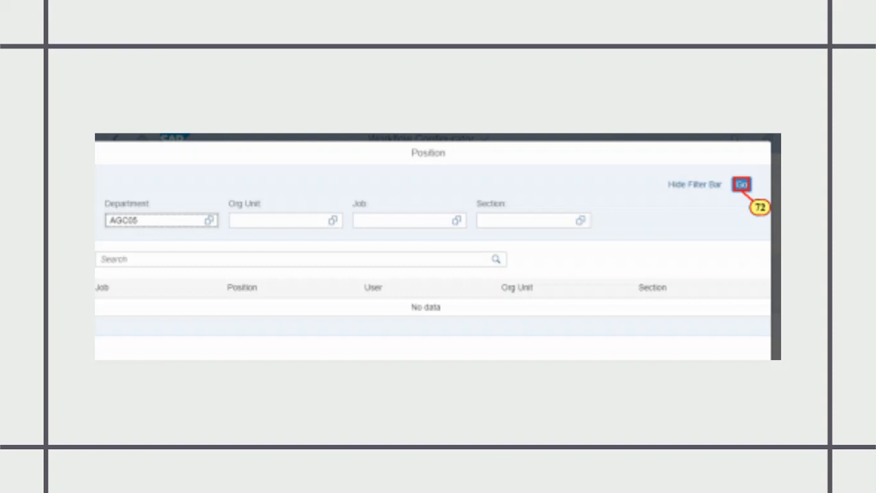
left_click(751, 185)
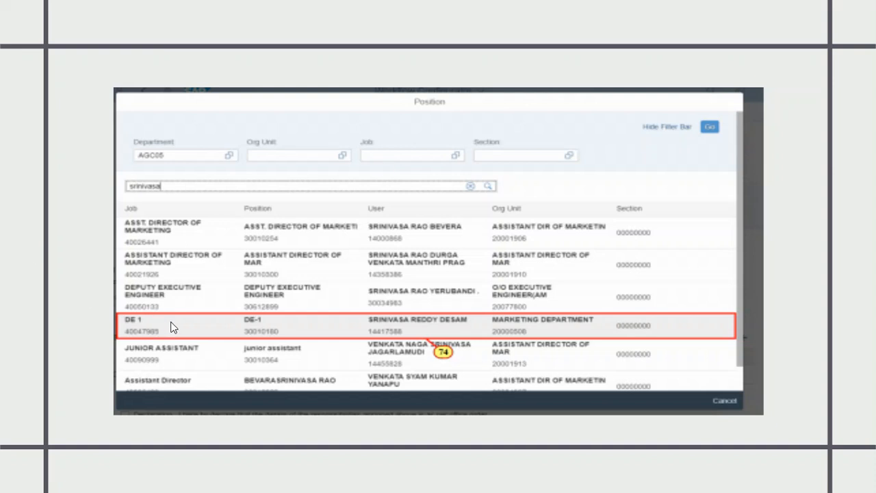
left_click(173, 327)
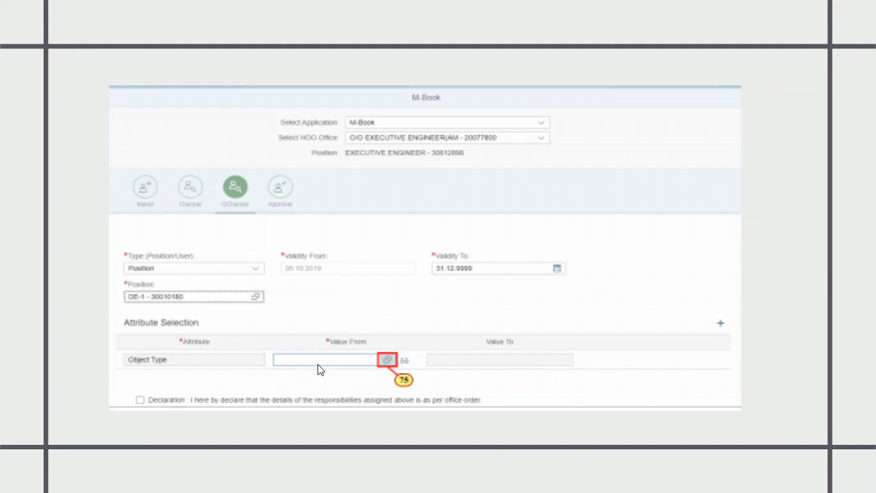
Set the QChecker's Object Type attribute to S (Position).
left_click(387, 360)
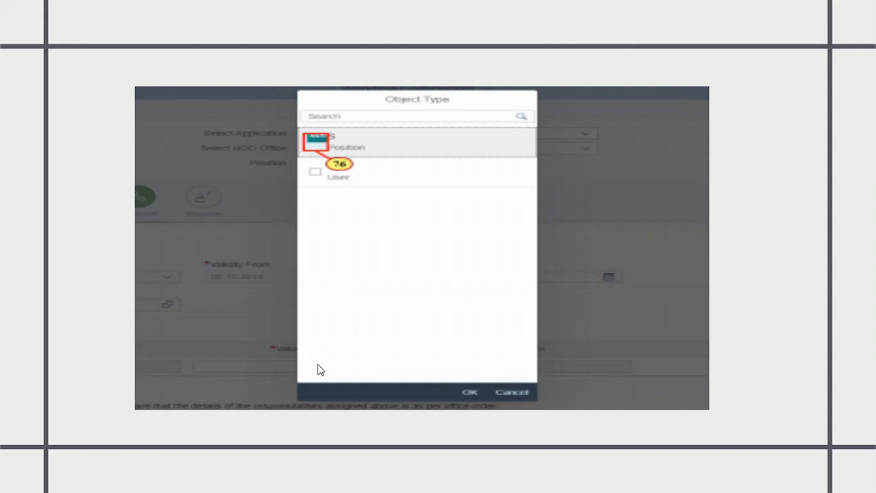
left_click(373, 154)
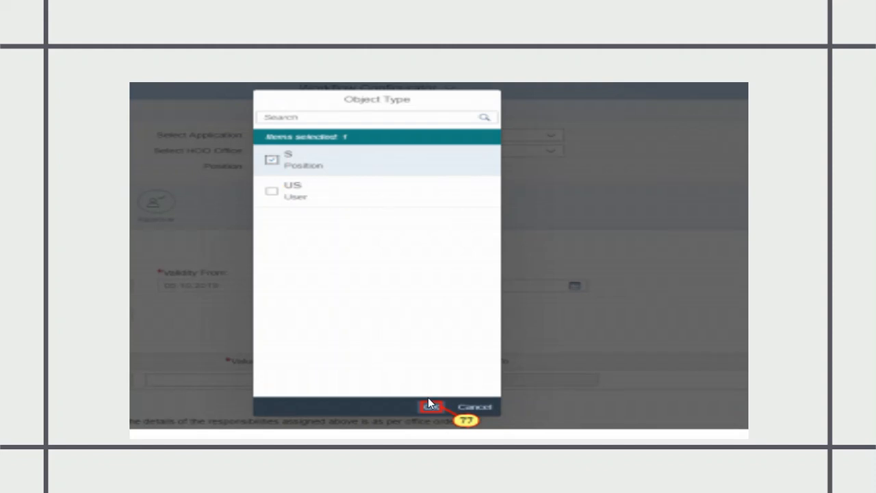
left_click(430, 405)
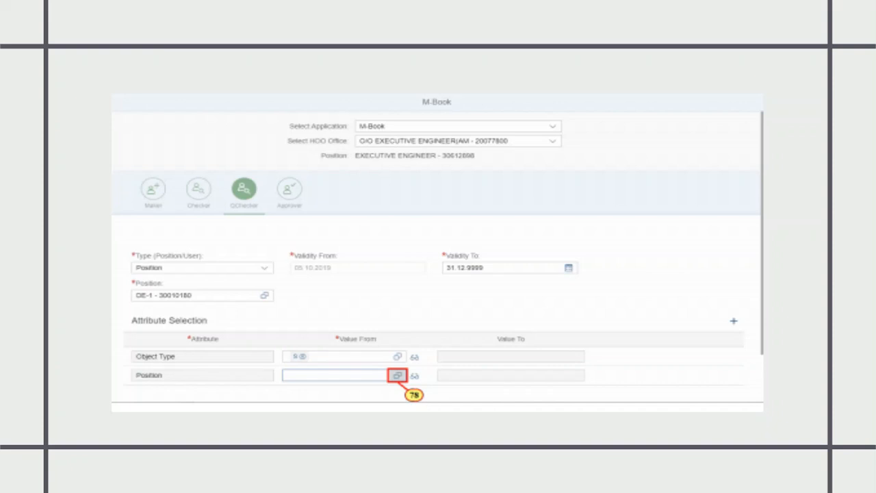
Fill the QChecker's Position attribute from the AGC05 Marketing Department and accept the office-order declaration.
left_click(397, 395)
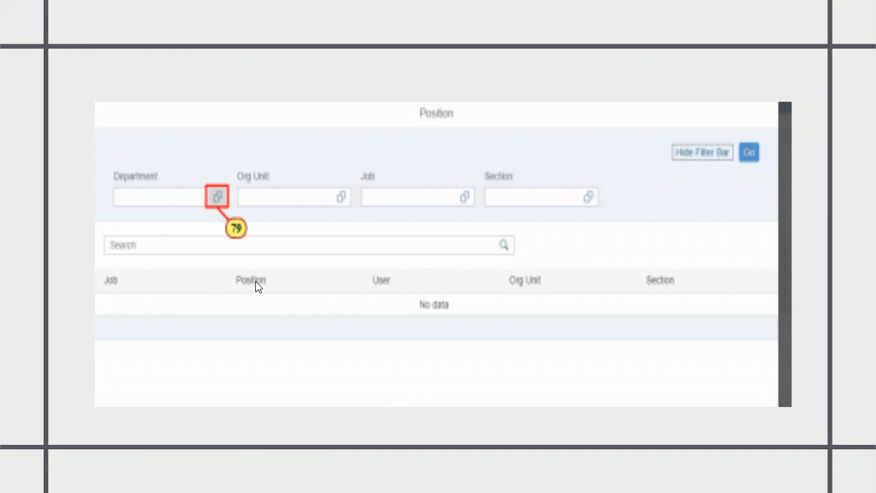
left_click(218, 198)
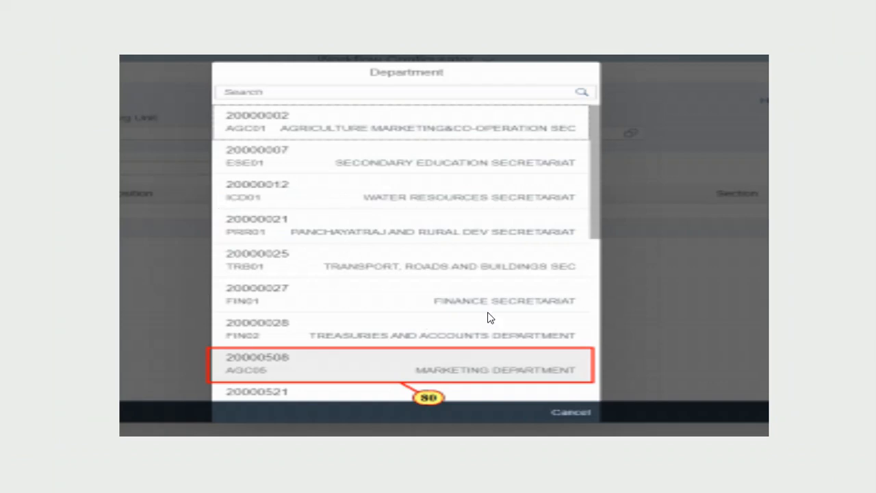
left_click(453, 364)
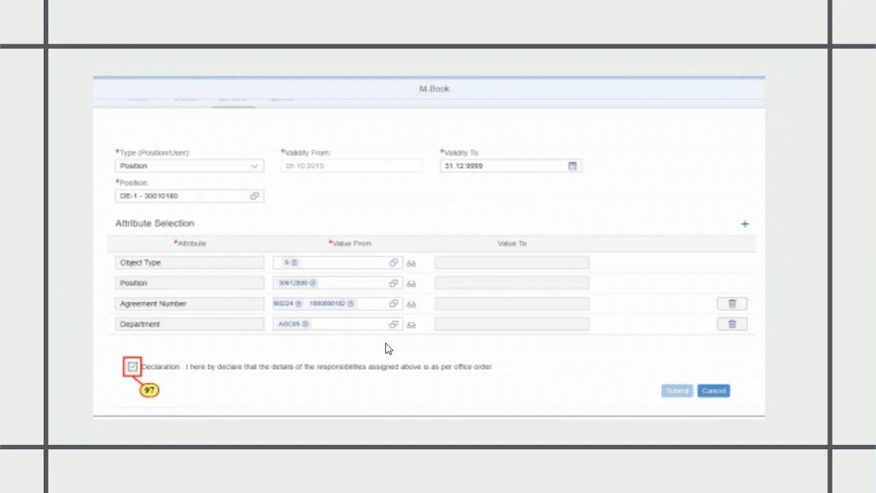
left_click(125, 367)
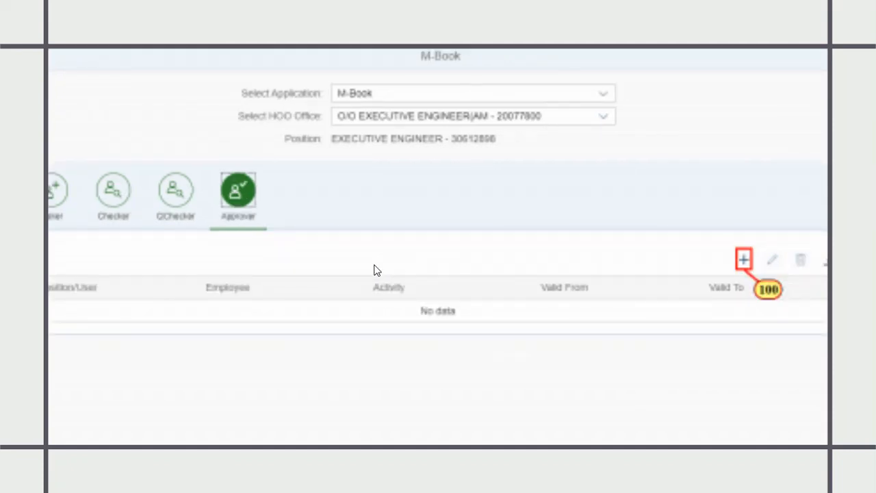
Add an approver entry and set its type to Position.
left_click(738, 258)
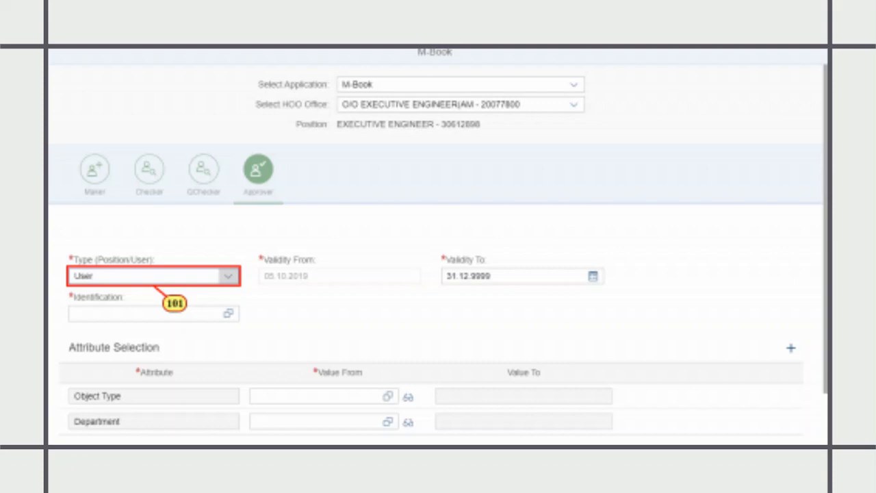
left_click(198, 281)
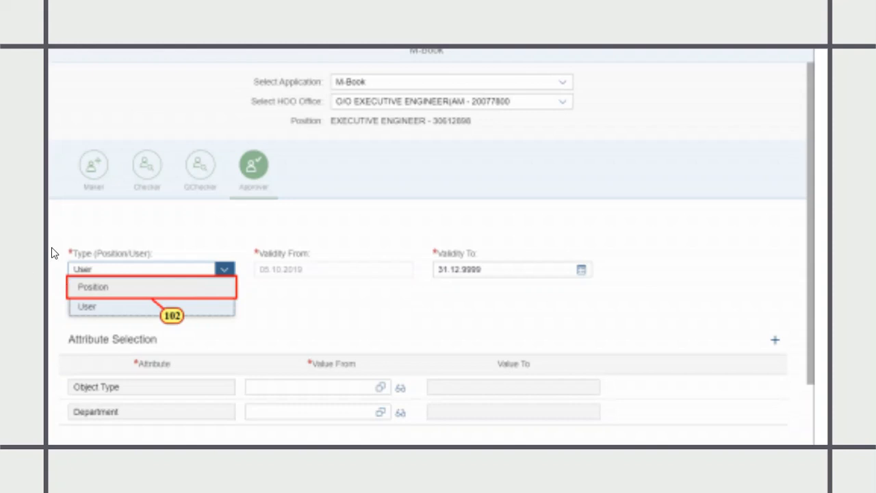
left_click(118, 293)
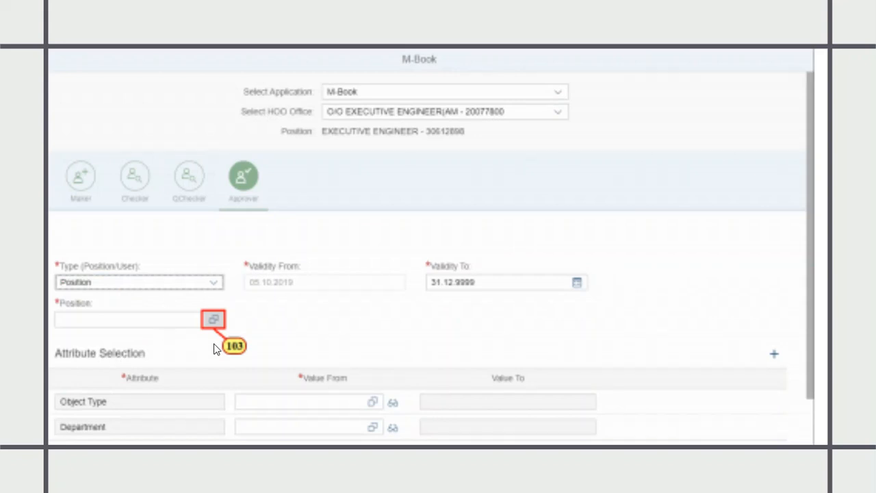
Choose the Deputy Executive Engineer as the approver's position, filtering by the AGC05 Marketing Department and searching by the employee's ID.
left_click(213, 319)
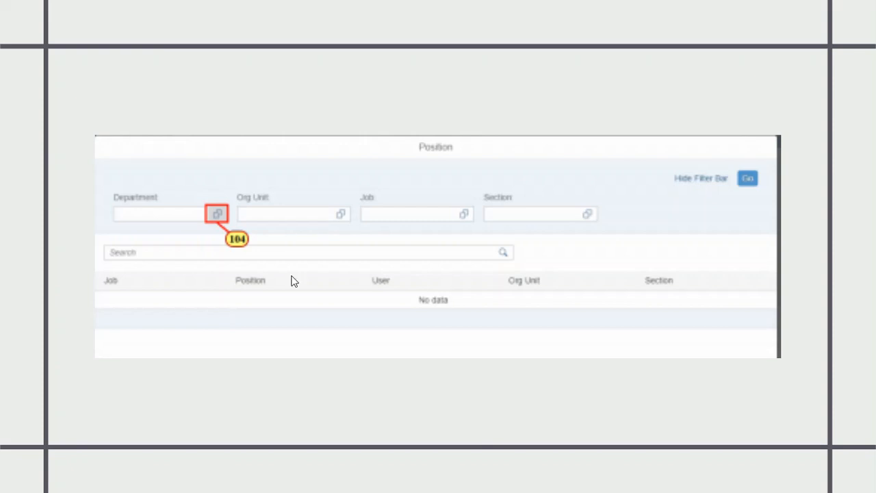
left_click(193, 217)
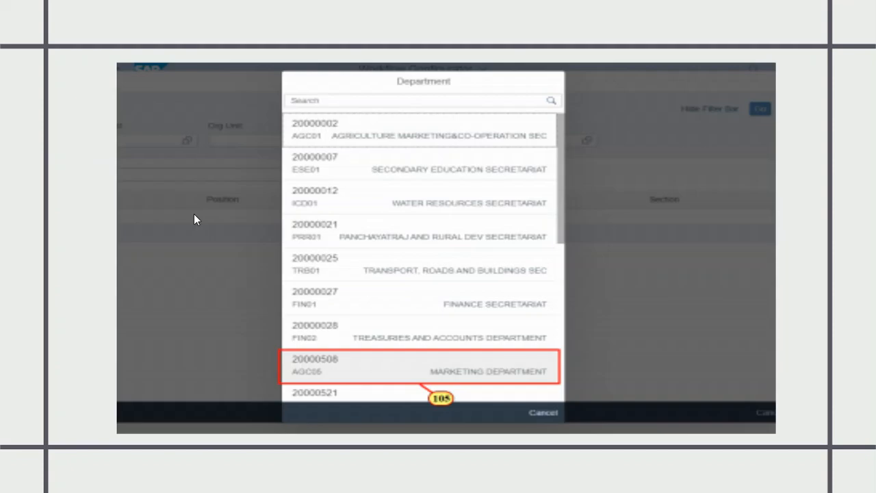
left_click(358, 361)
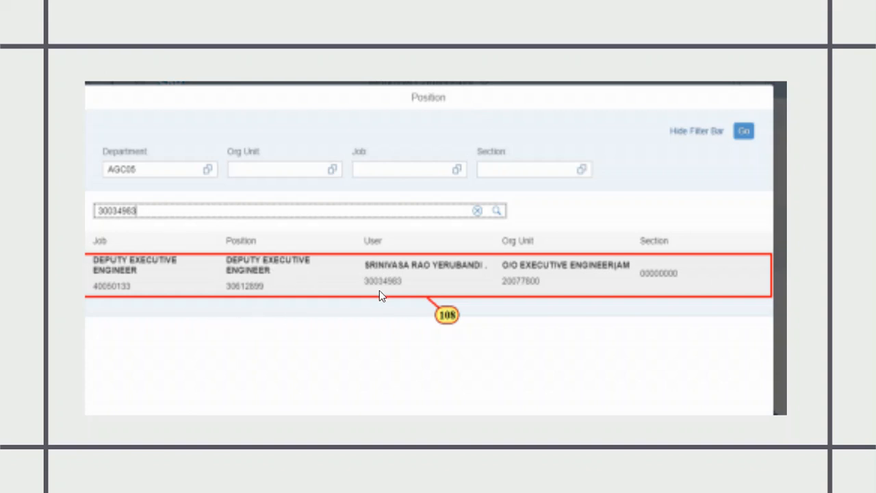
left_click(268, 277)
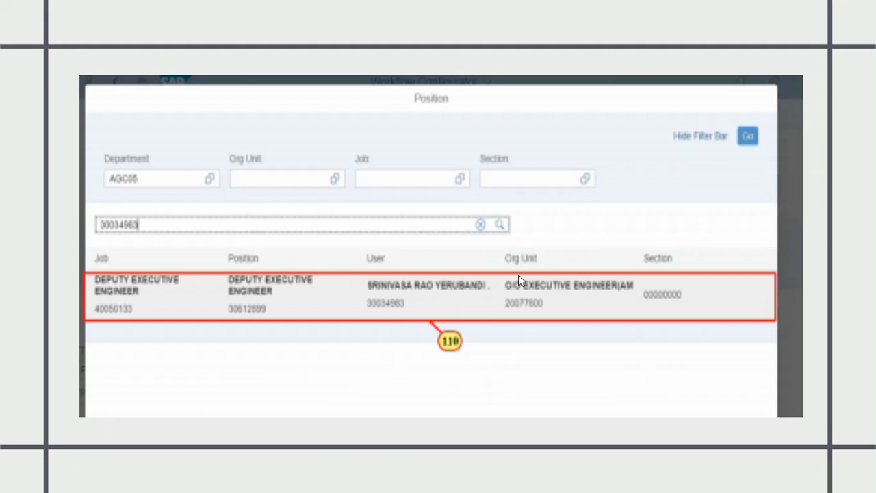
left_click(418, 305)
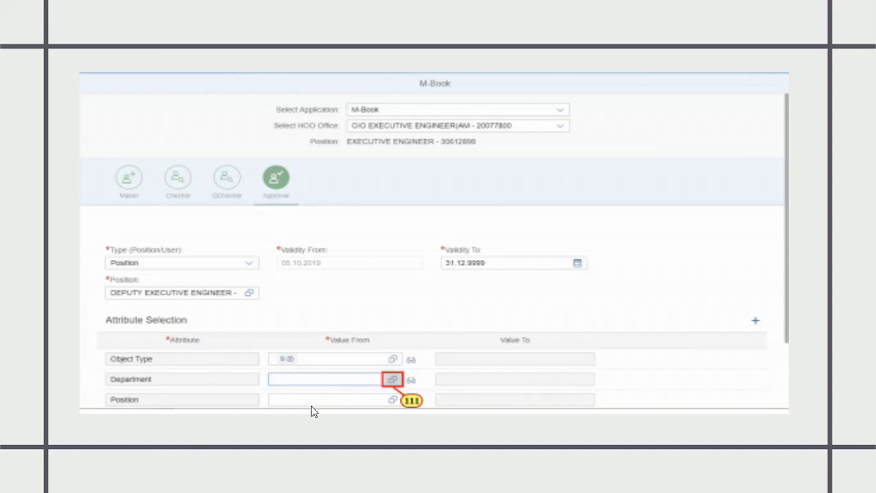
Set the approver's Department attribute to AGC05 and its Position attribute to the Assistant Executive Engineer, searching department AGC05 by the employee's ID.
left_click(390, 381)
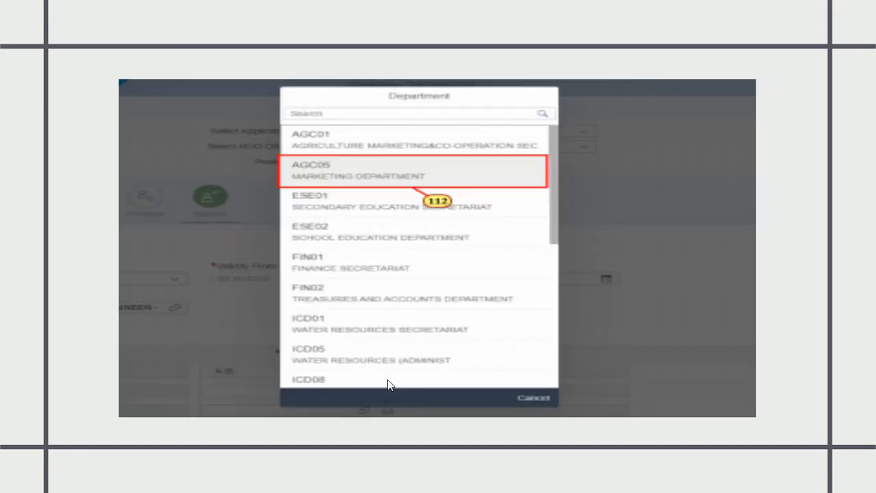
left_click(479, 185)
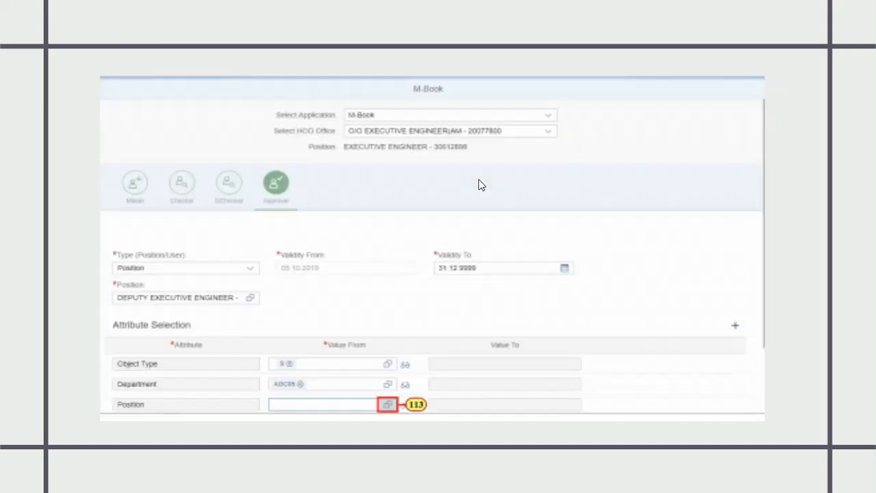
left_click(393, 408)
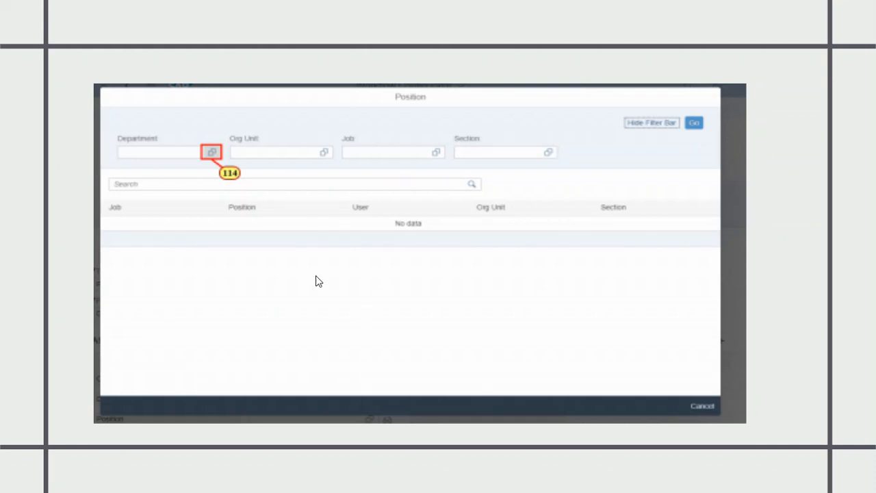
left_click(243, 193)
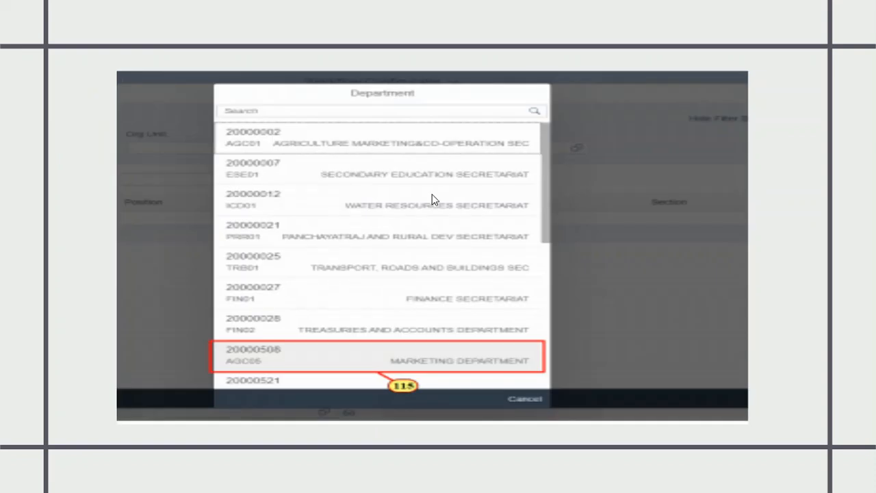
left_click(330, 335)
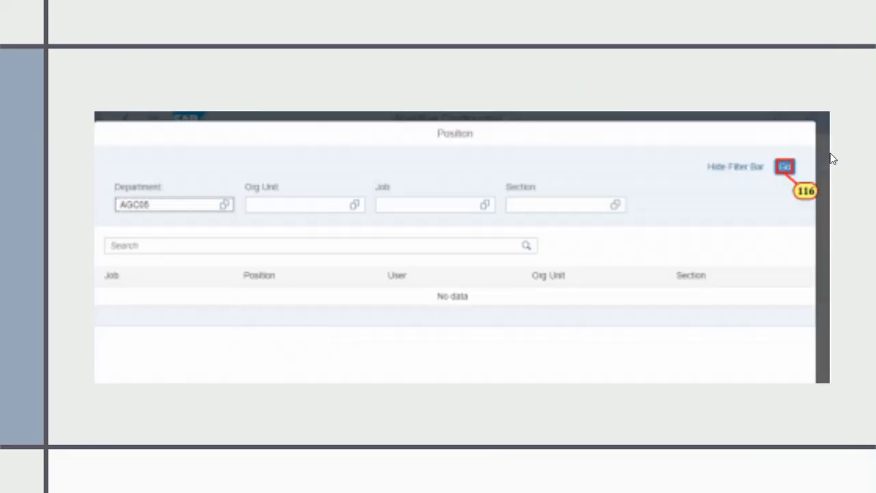
left_click(718, 189)
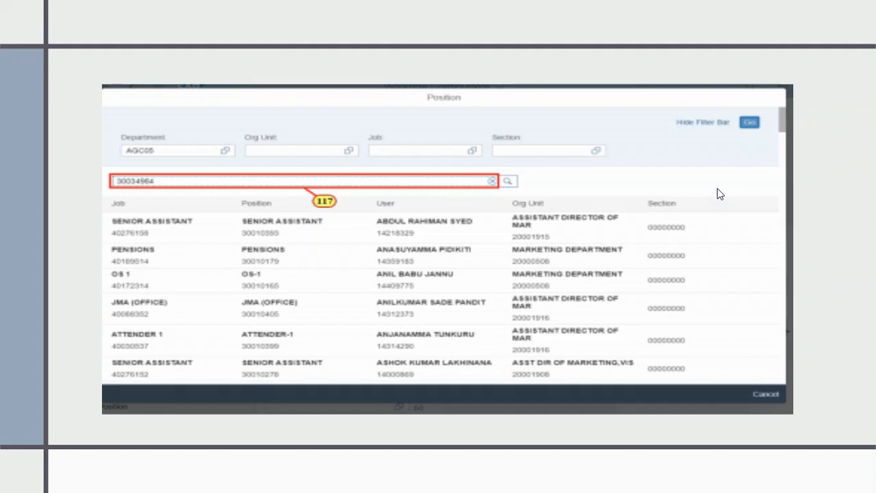
left_click(401, 189)
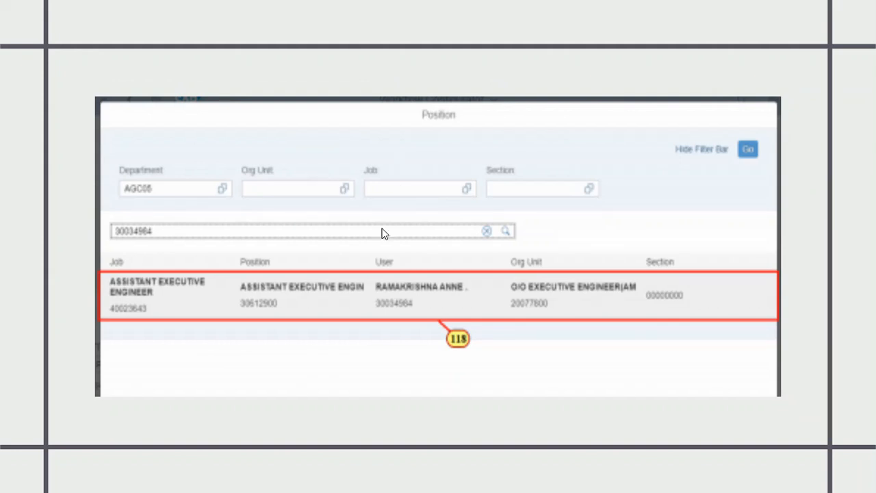
left_click(359, 277)
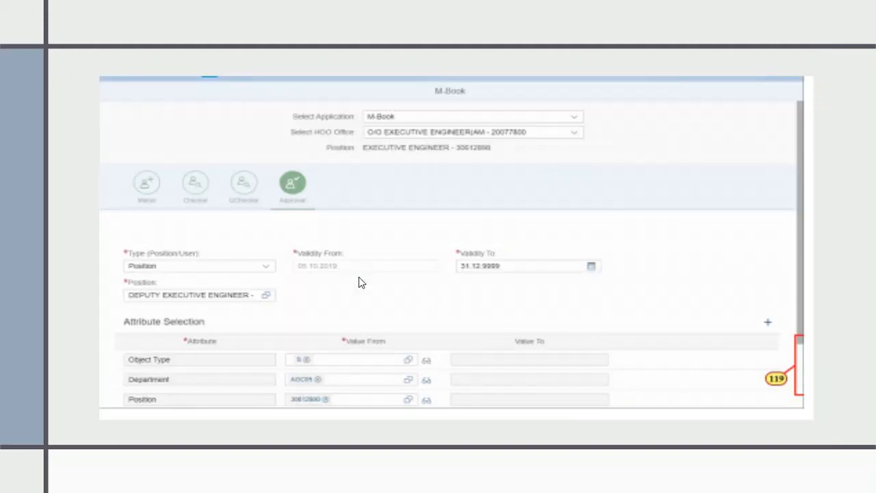
Add the Mbook: Factor attribute to the approver's attribute selection.
left_click(777, 356)
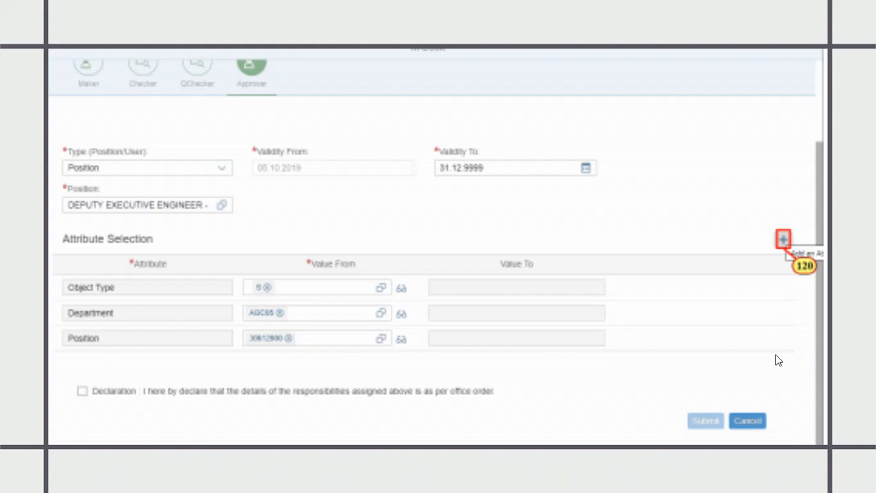
left_click(775, 267)
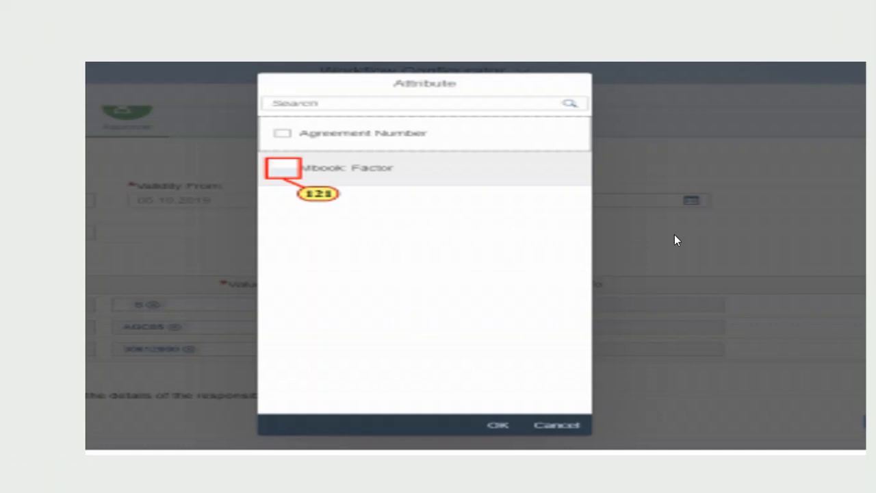
left_click(429, 171)
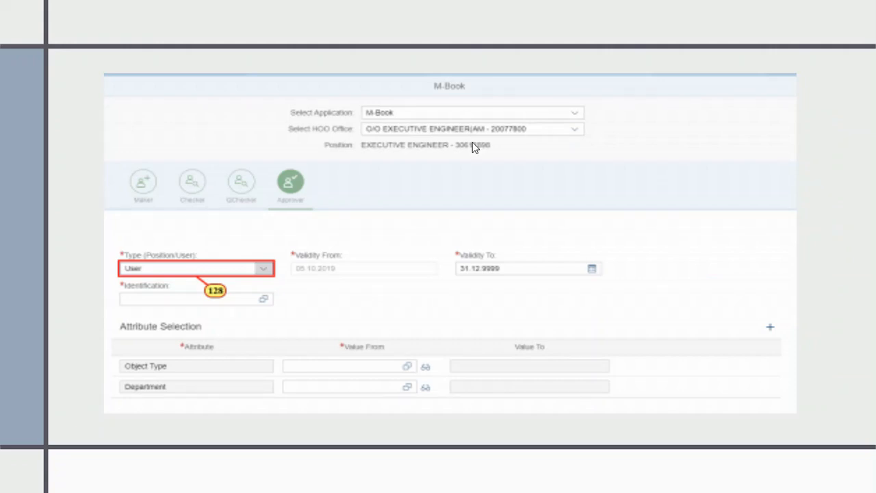
Set the second approver's type to Position and choose the Executive Engineer position from the AGC05 Marketing Department, searching by the employee's ID.
left_click(231, 276)
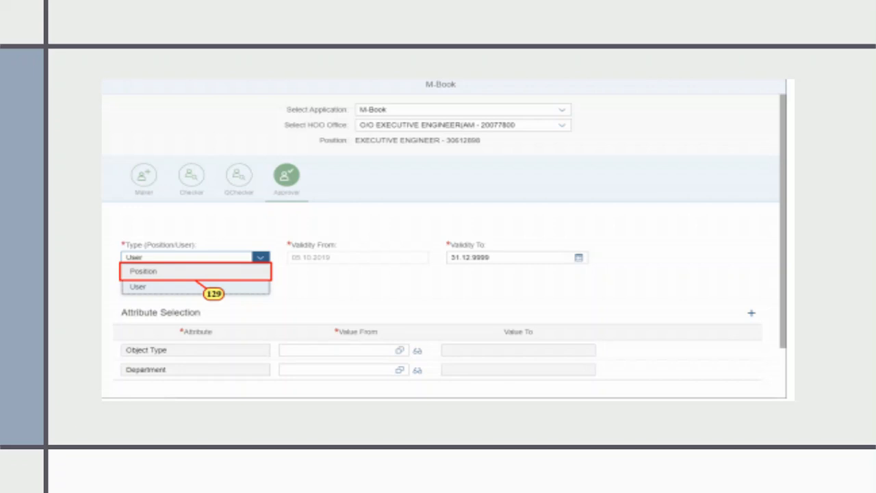
left_click(143, 271)
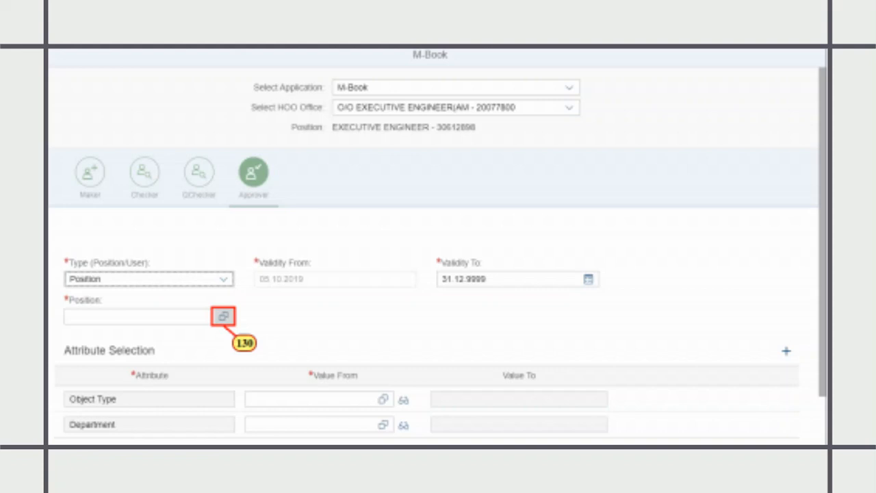
left_click(223, 315)
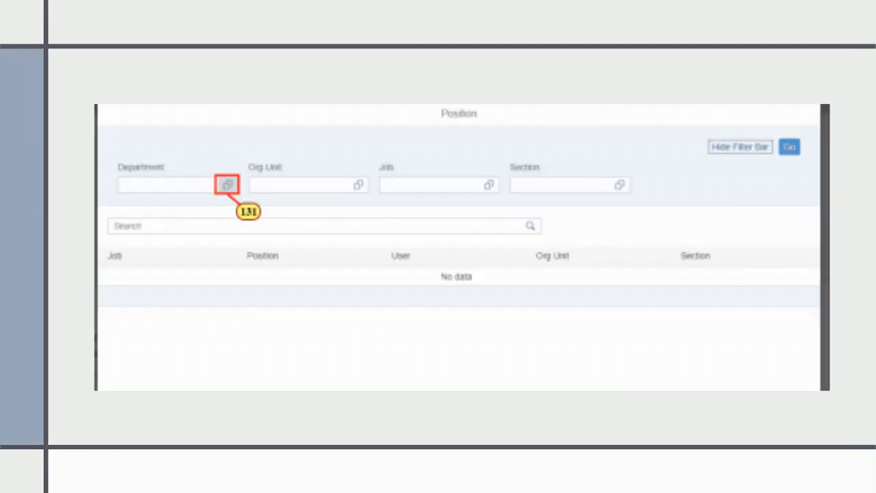
left_click(227, 190)
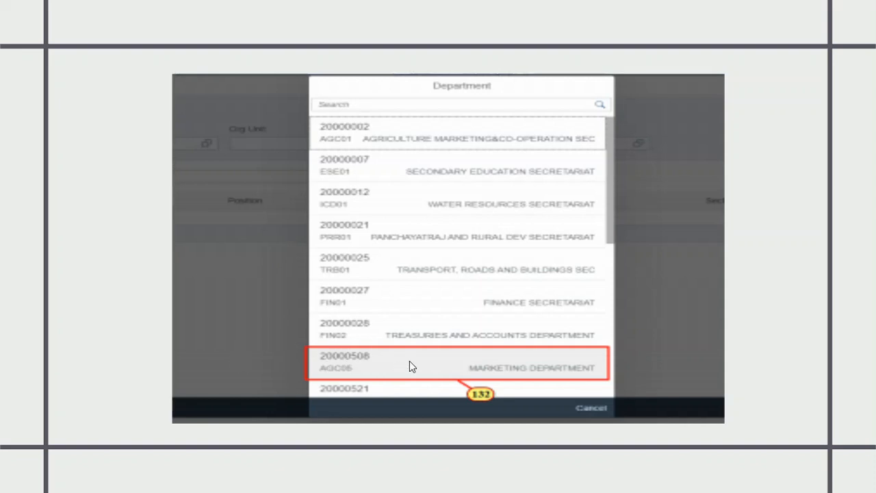
left_click(509, 369)
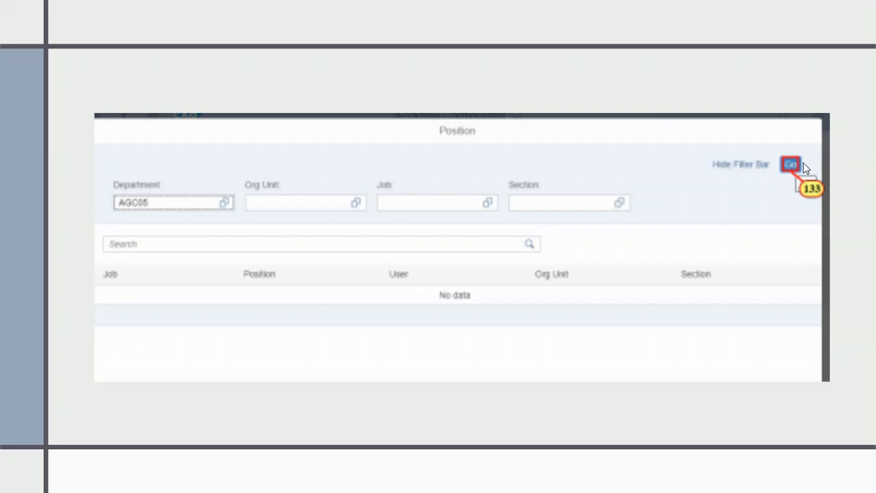
left_click(803, 162)
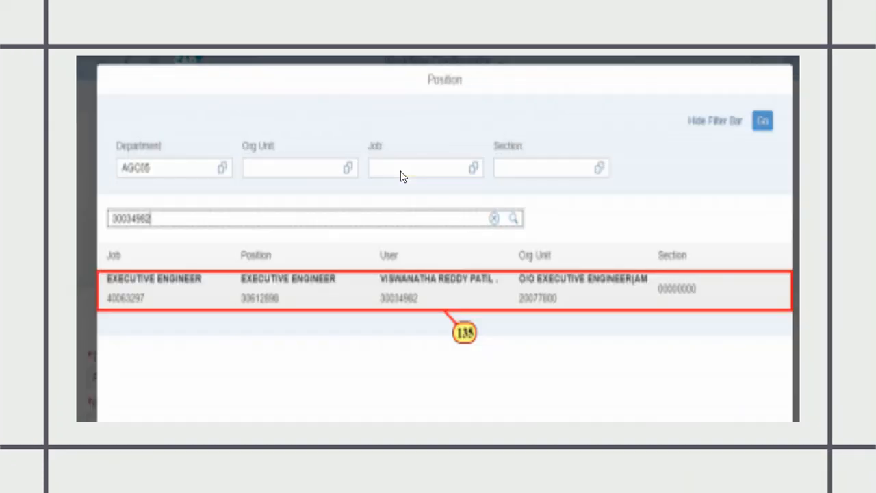
left_click(381, 282)
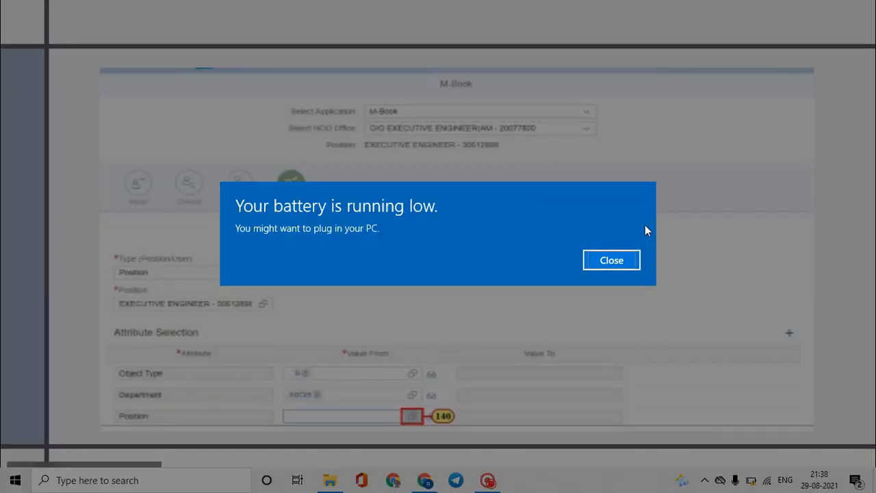
Choose the value of the Executive Engineer approver's Position attribute, using the Department filter in the position search.
left_click(627, 262)
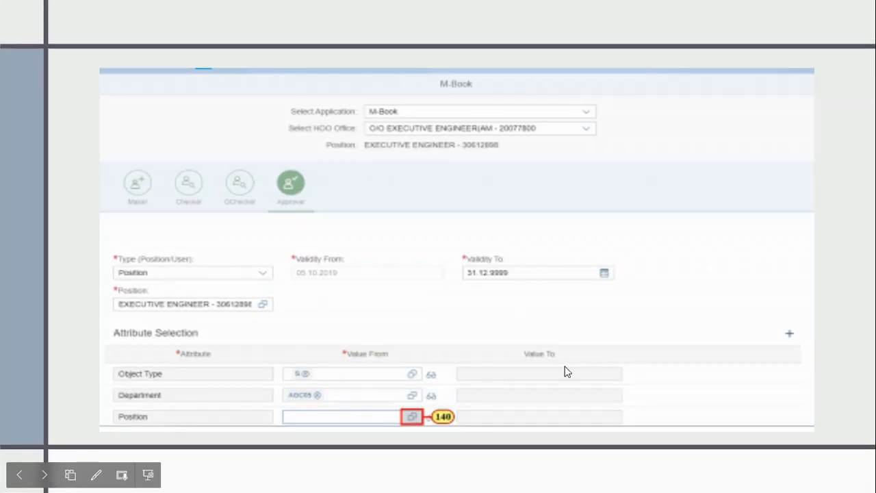
left_click(539, 390)
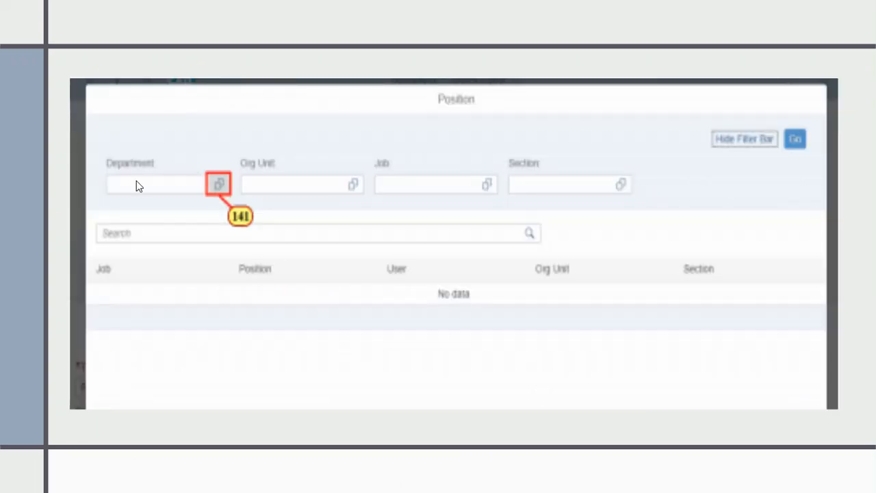
left_click(228, 176)
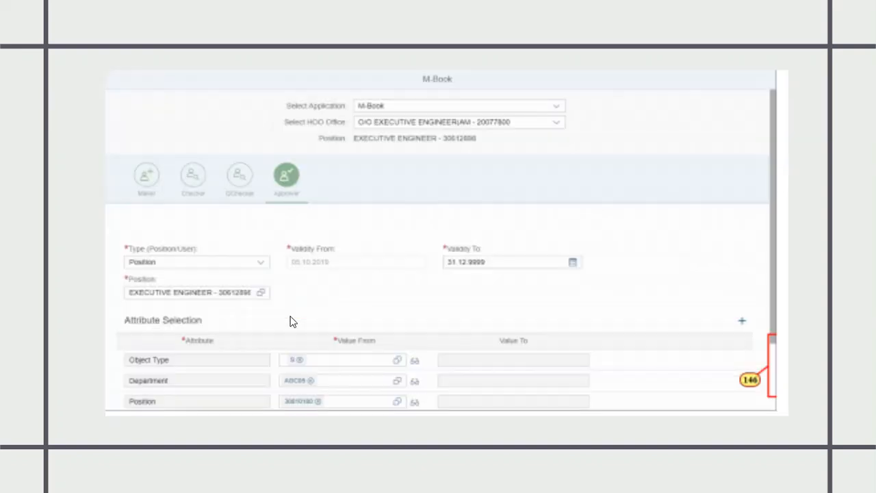
Accept the declaration that the assigned responsibilities follow the office order and submit the Executive Engineer approver assignment.
left_click(771, 382)
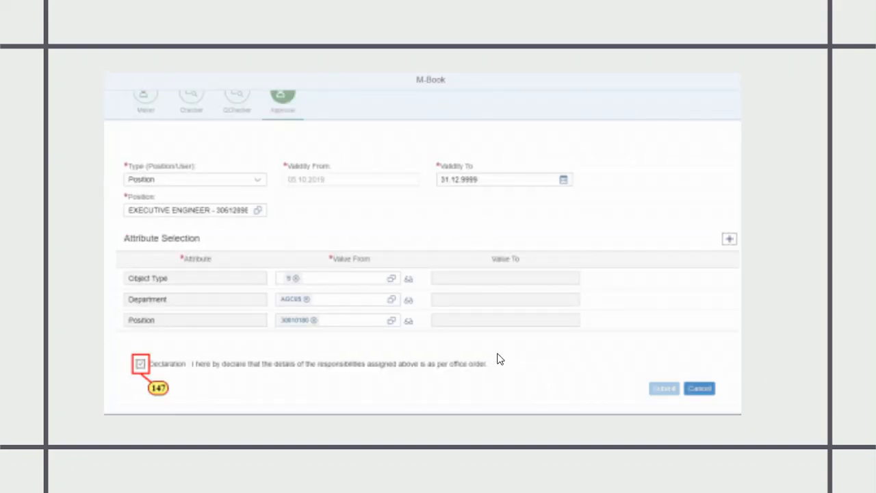
left_click(246, 372)
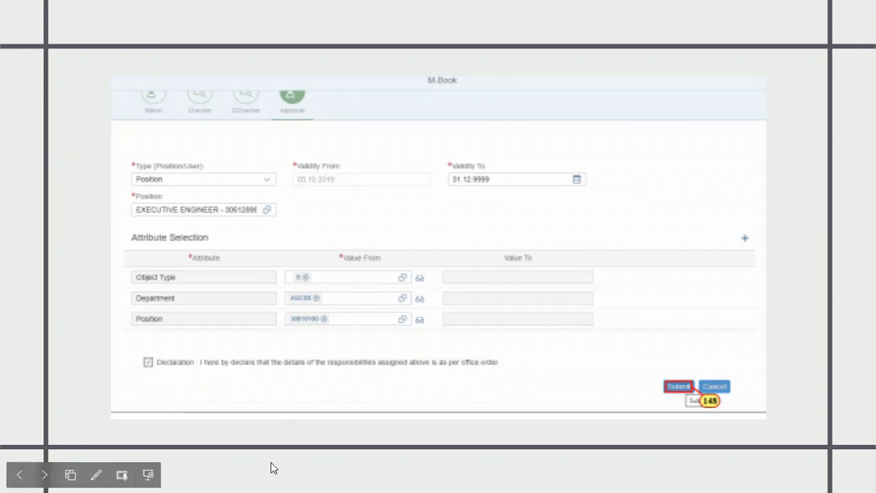
left_click(652, 394)
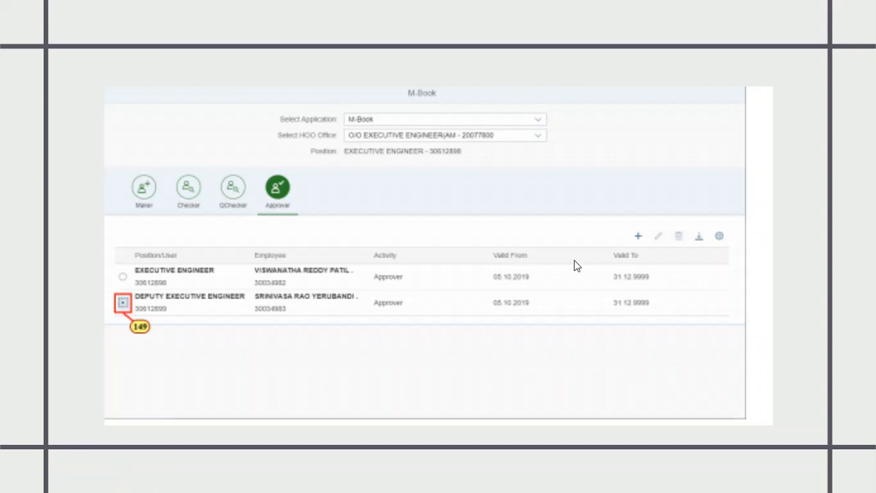
Open the Deputy Executive Engineer's approver entry for editing and review its attribute selection.
left_click(231, 309)
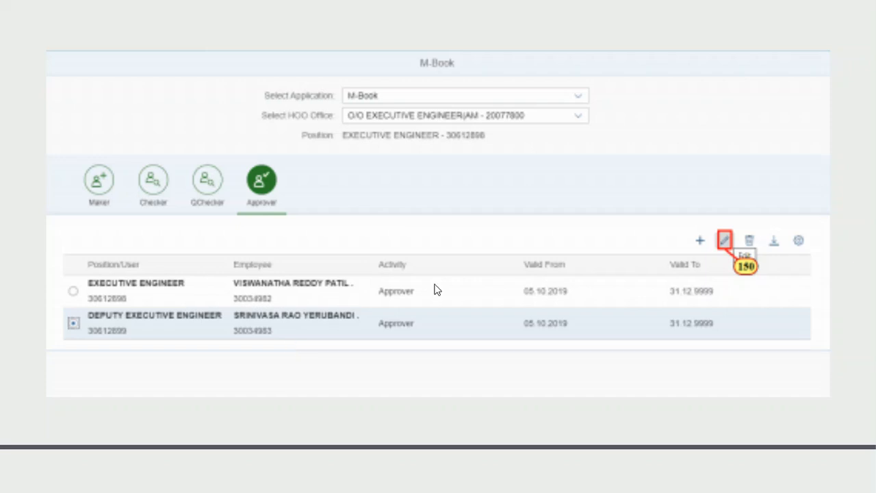
left_click(725, 241)
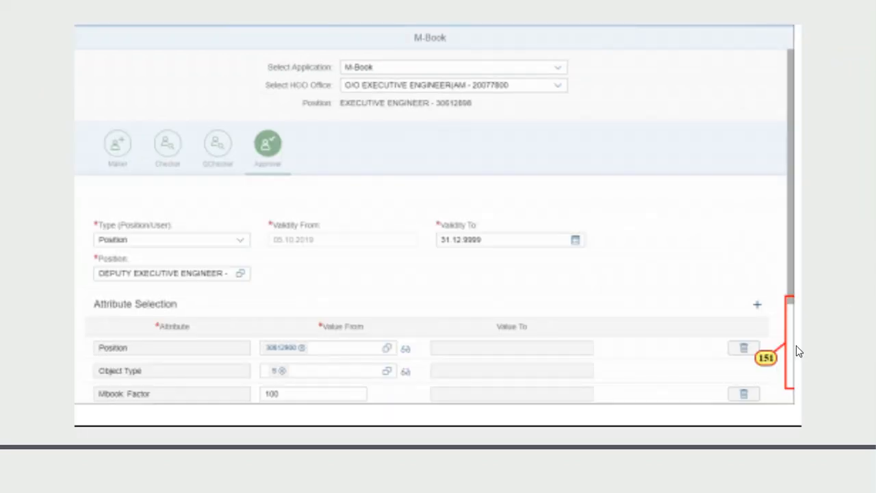
scroll(796, 351, "down", 5)
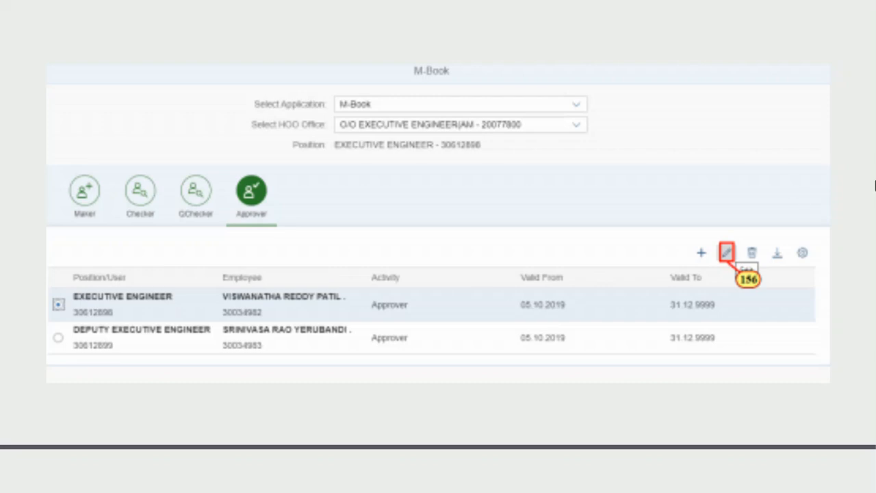
Open the Executive Engineer's approver entry for editing.
left_click(727, 249)
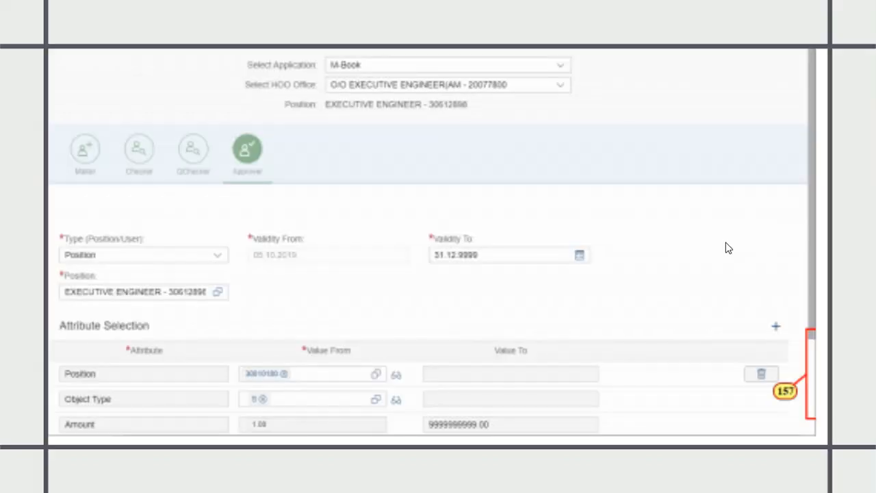